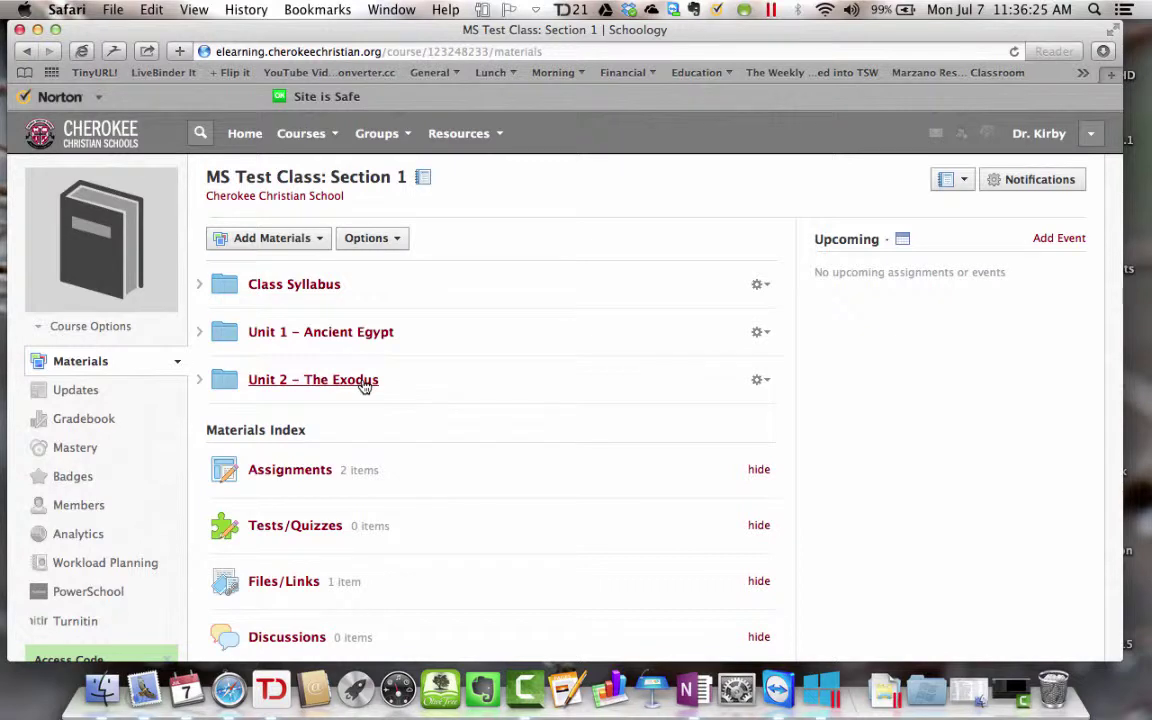
- Open the Unit 2 – The Exodus folder and show the Add Materials options
click(364, 382)
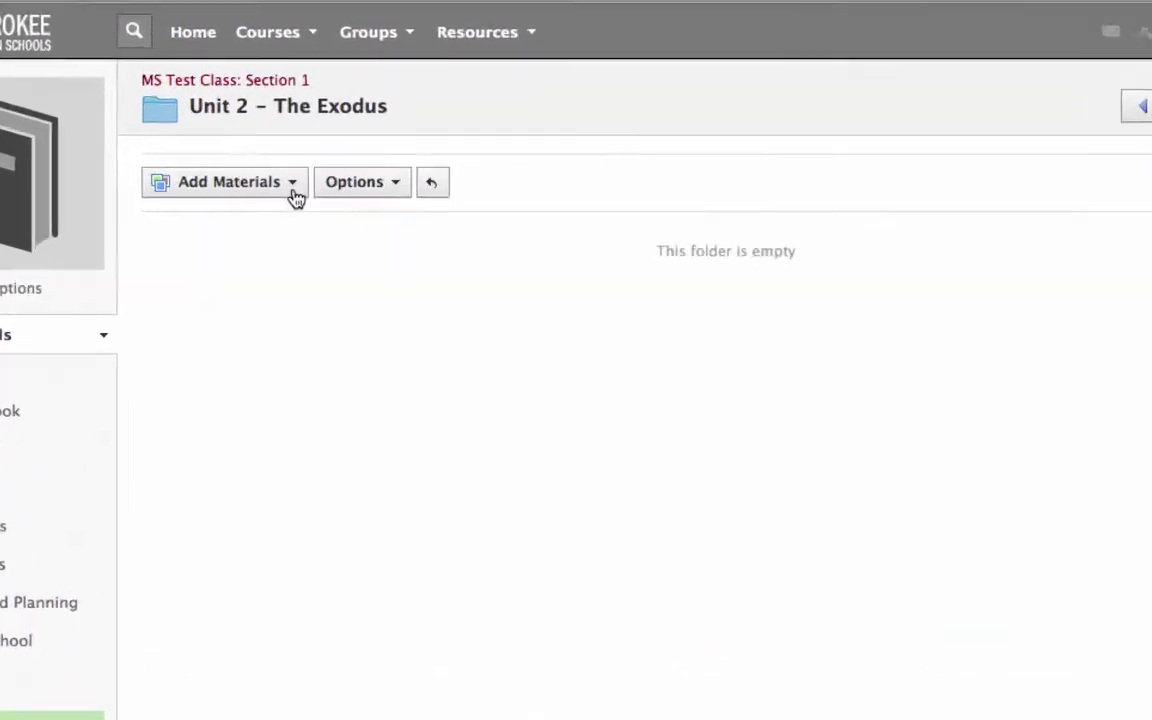
click(270, 137)
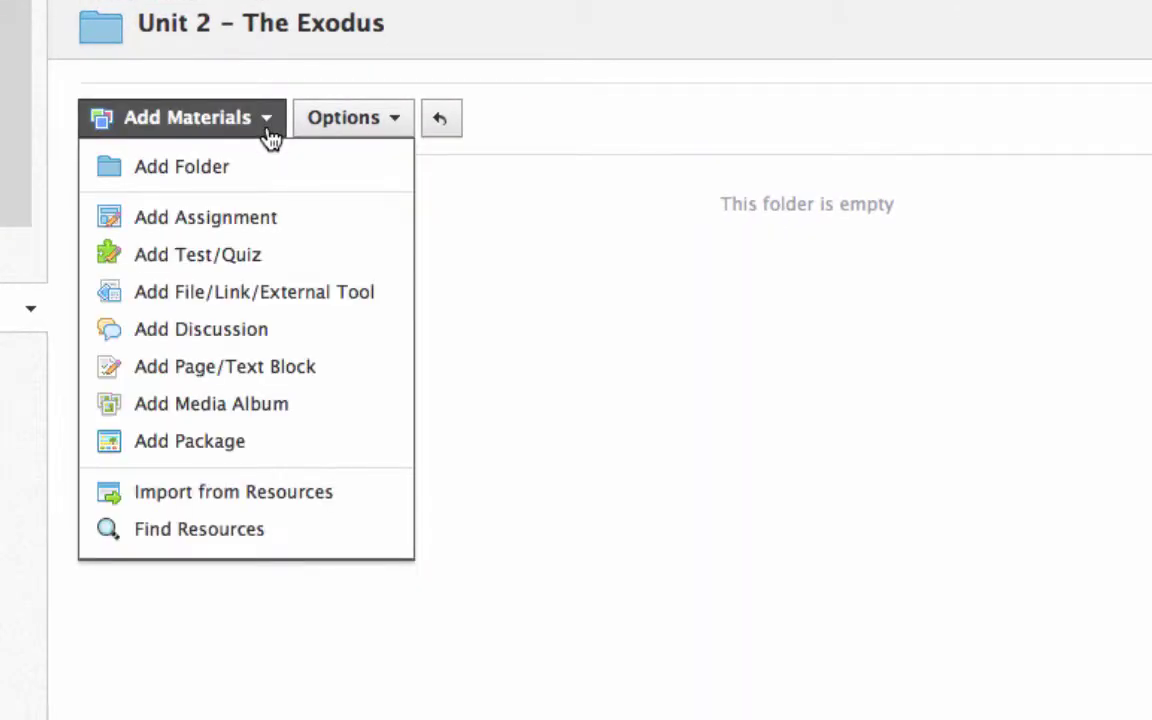
- Add a test/quiz named 'The Ten Plagues', due July 11, Quiz category, Standard scale
click(255, 262)
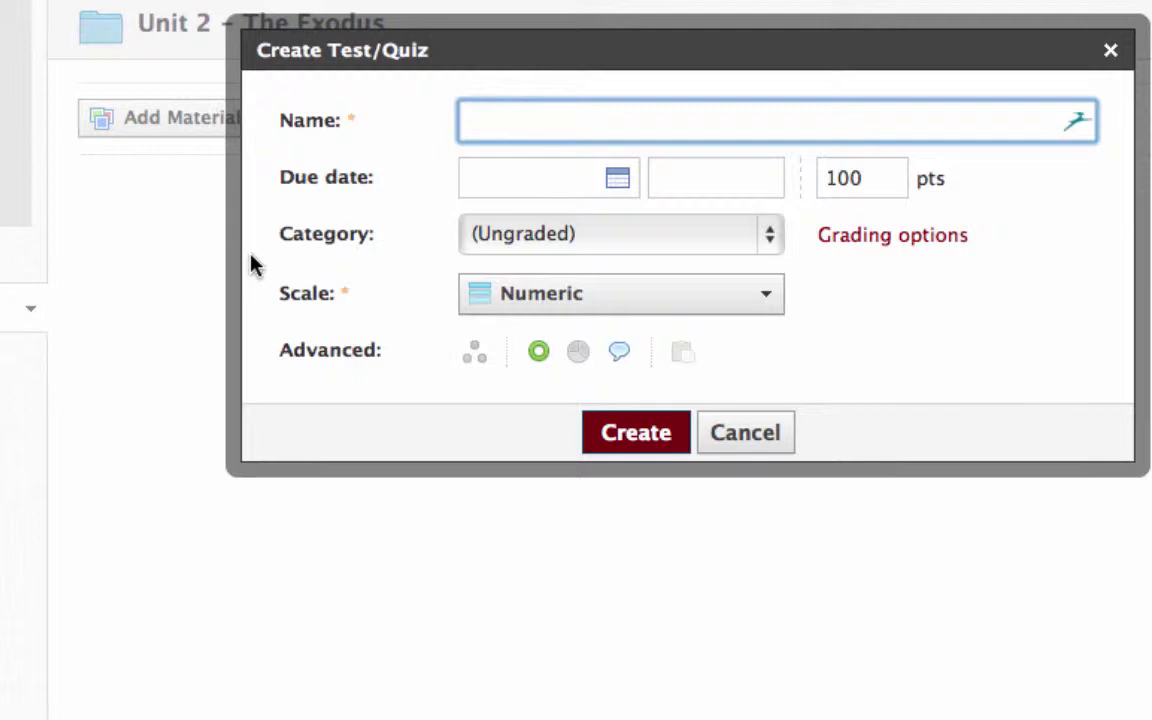
text(The T)
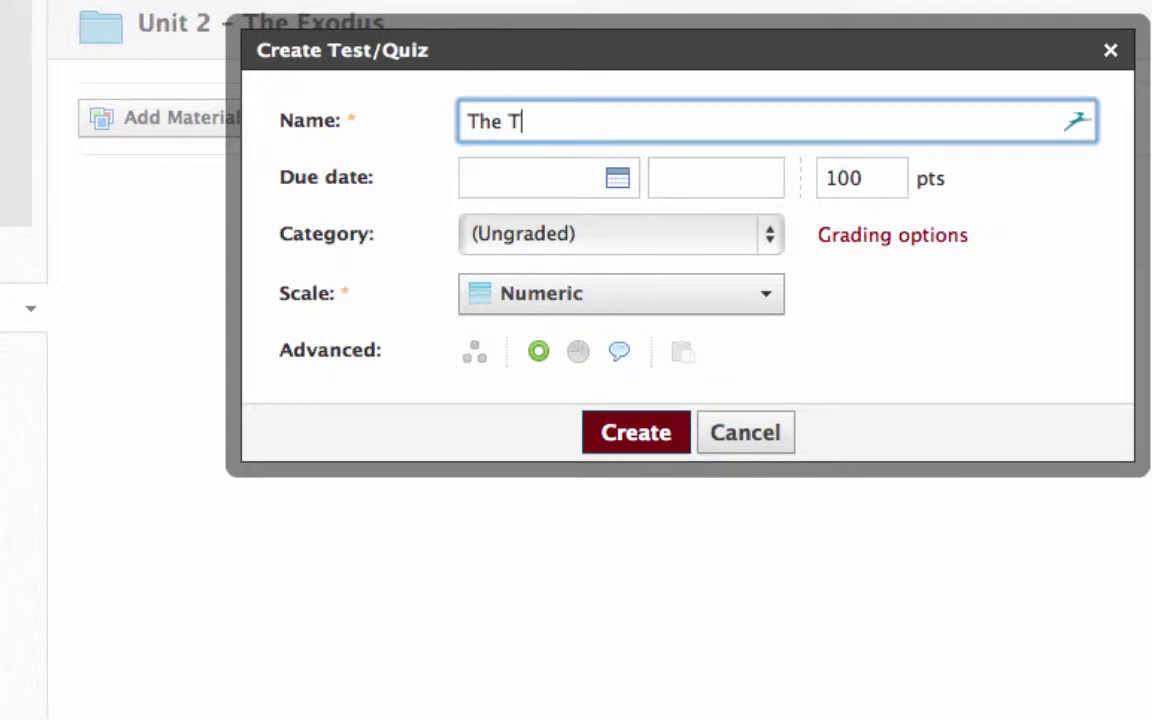
text(en Plagues)
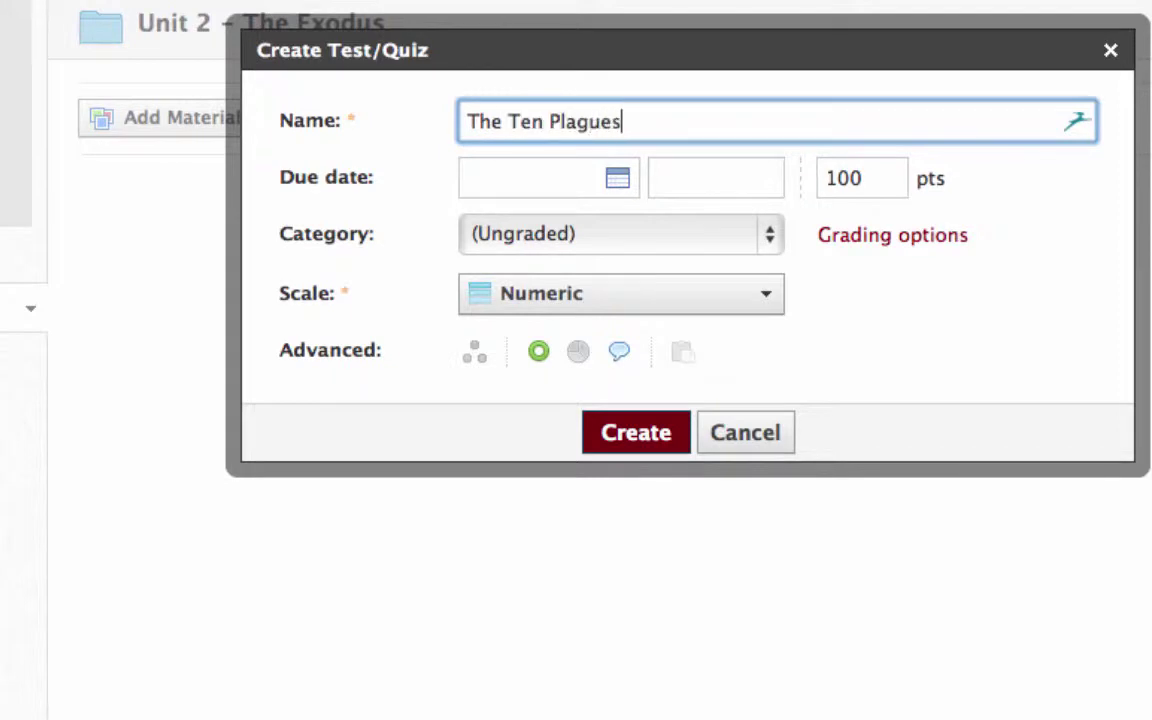
click(618, 179)
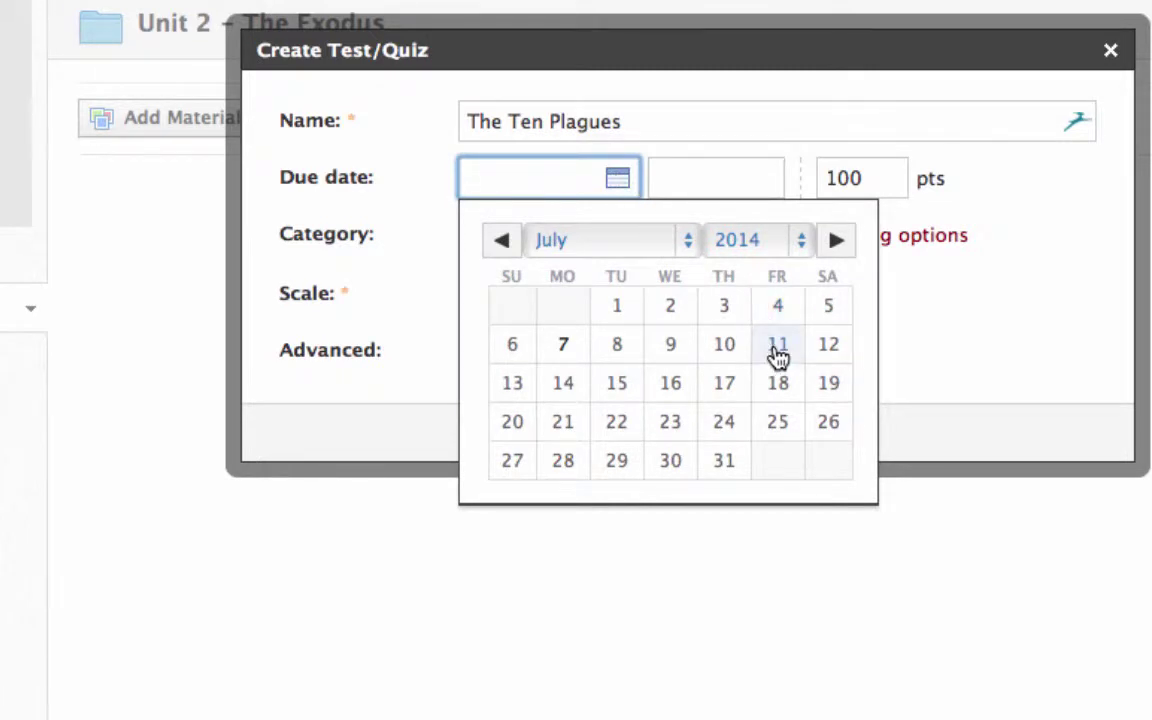
click(778, 345)
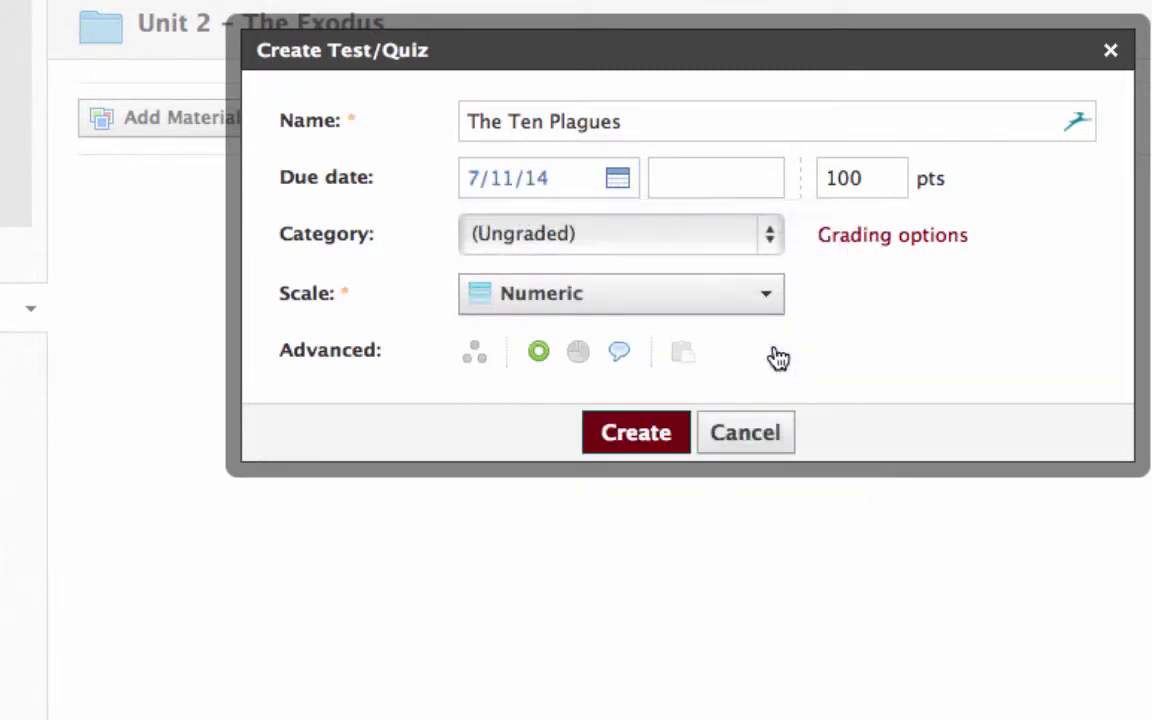
click(770, 244)
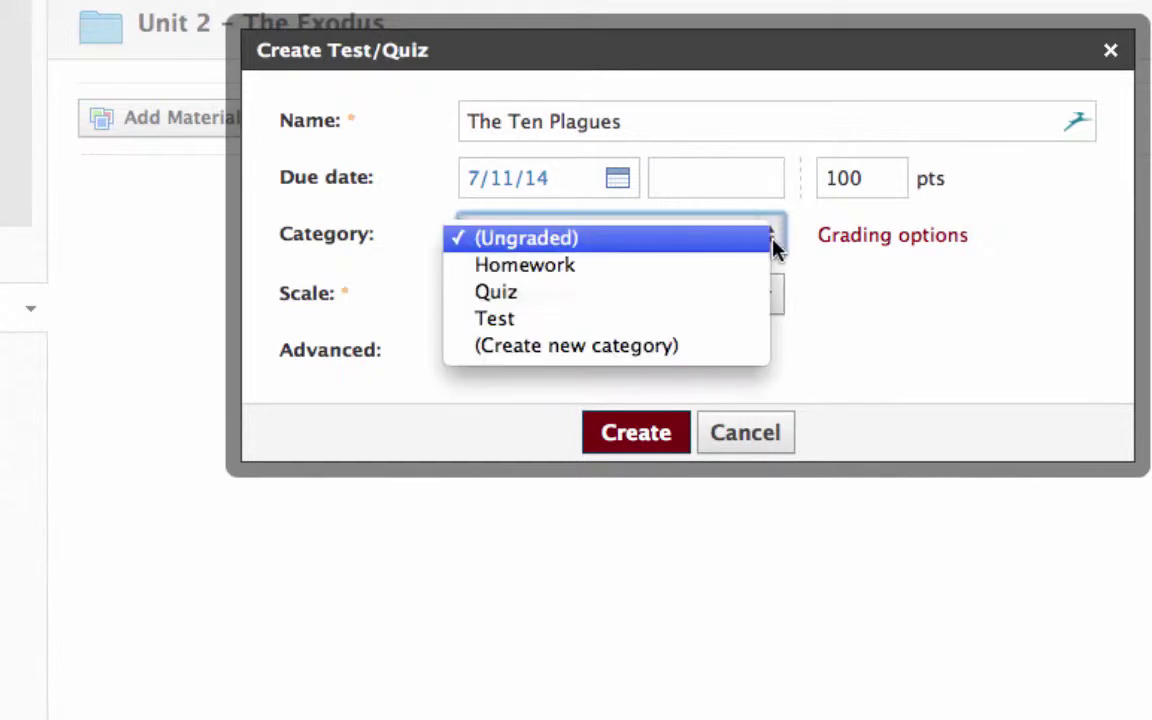
click(735, 303)
click(736, 307)
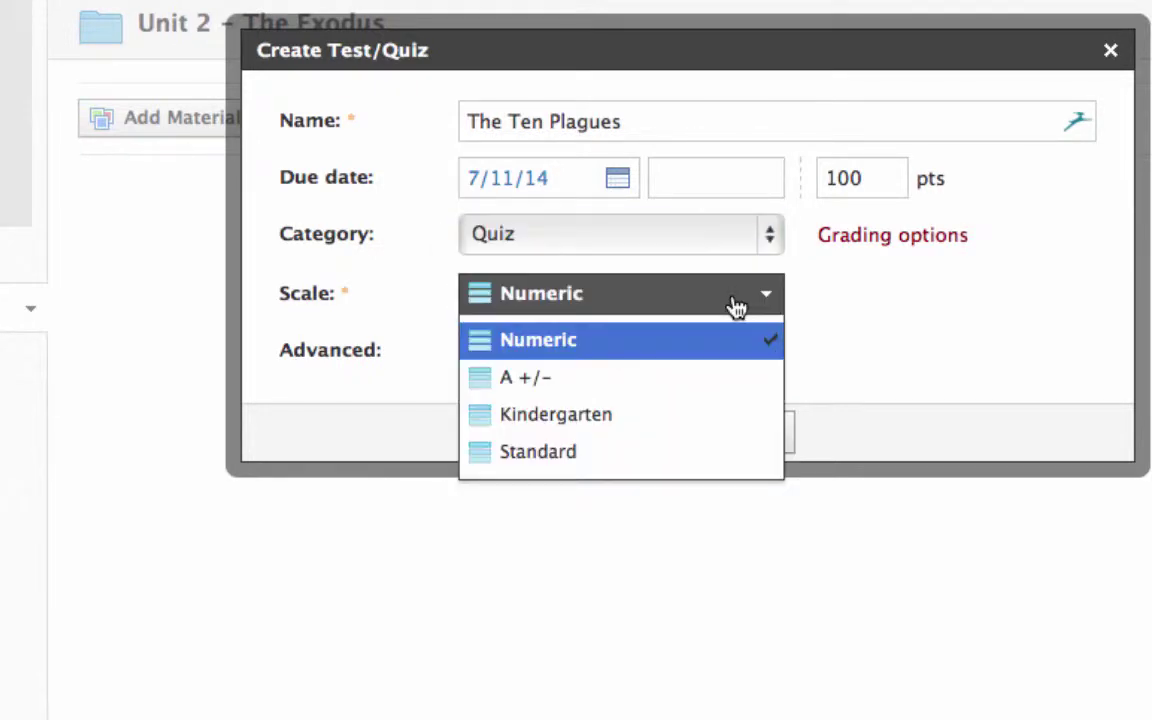
click(674, 448)
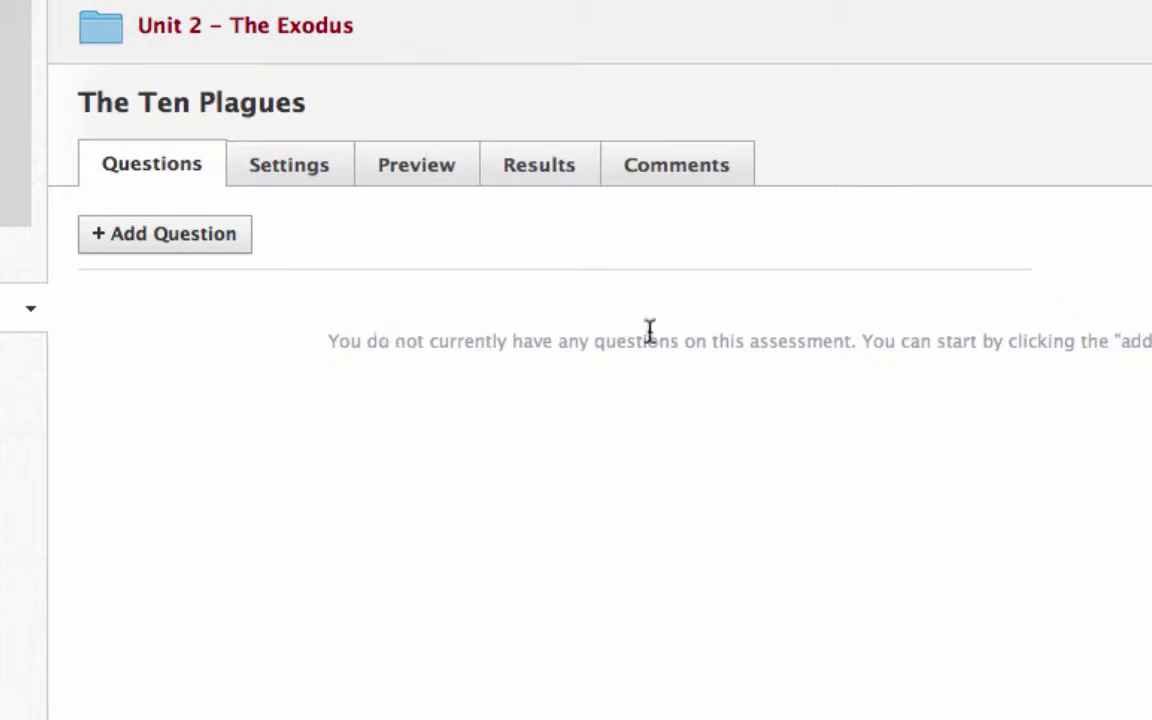
- Open the Add Question menu to choose a Multiple Choice question
click(190, 244)
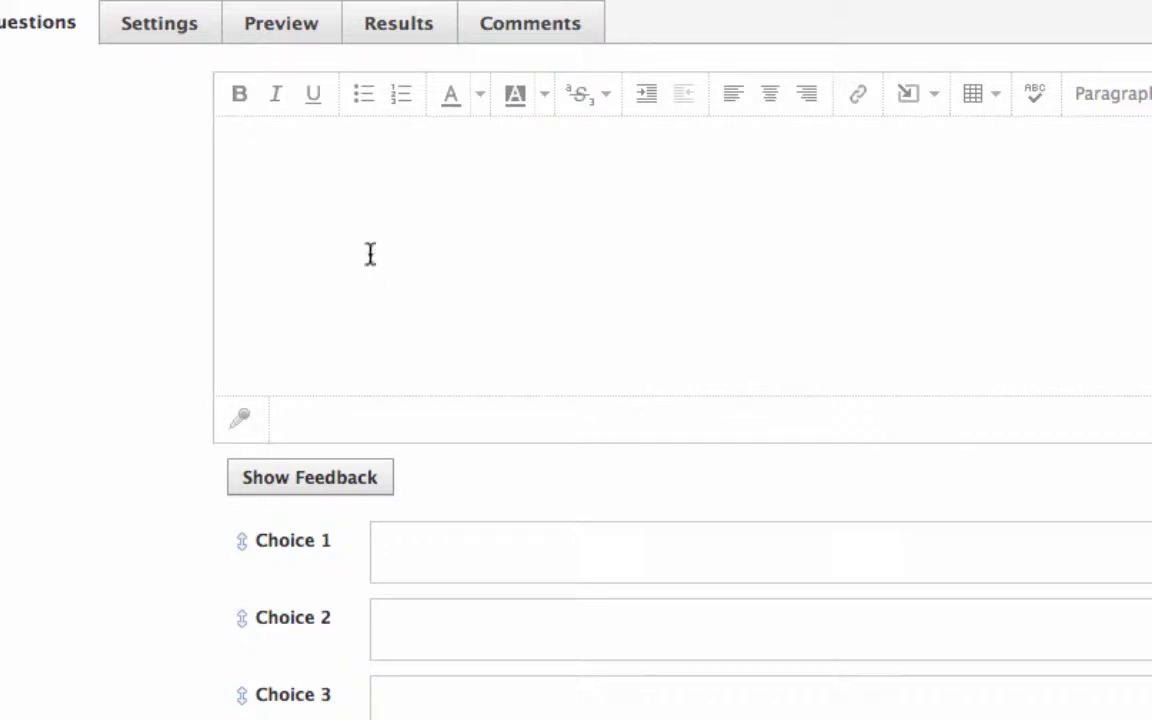
- Write 'The first plague was' with choices frogs, lice, darkness, death, marking frogs correct
click(366, 182)
text(The first plague was)
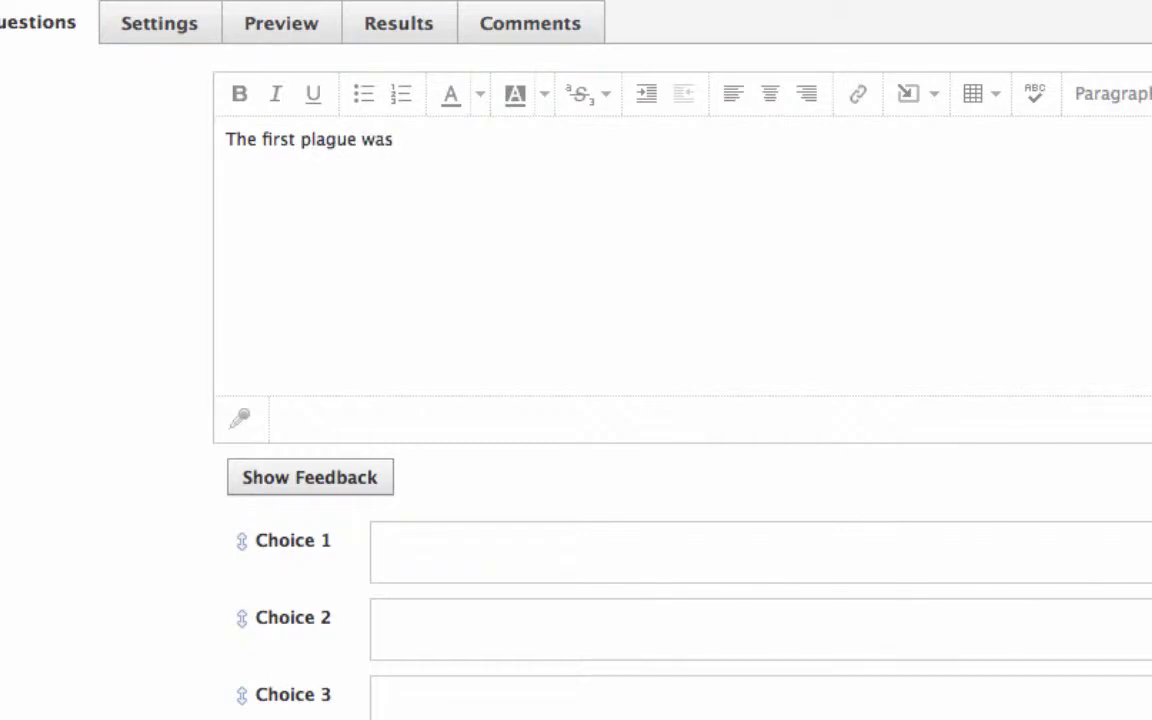
click(475, 553)
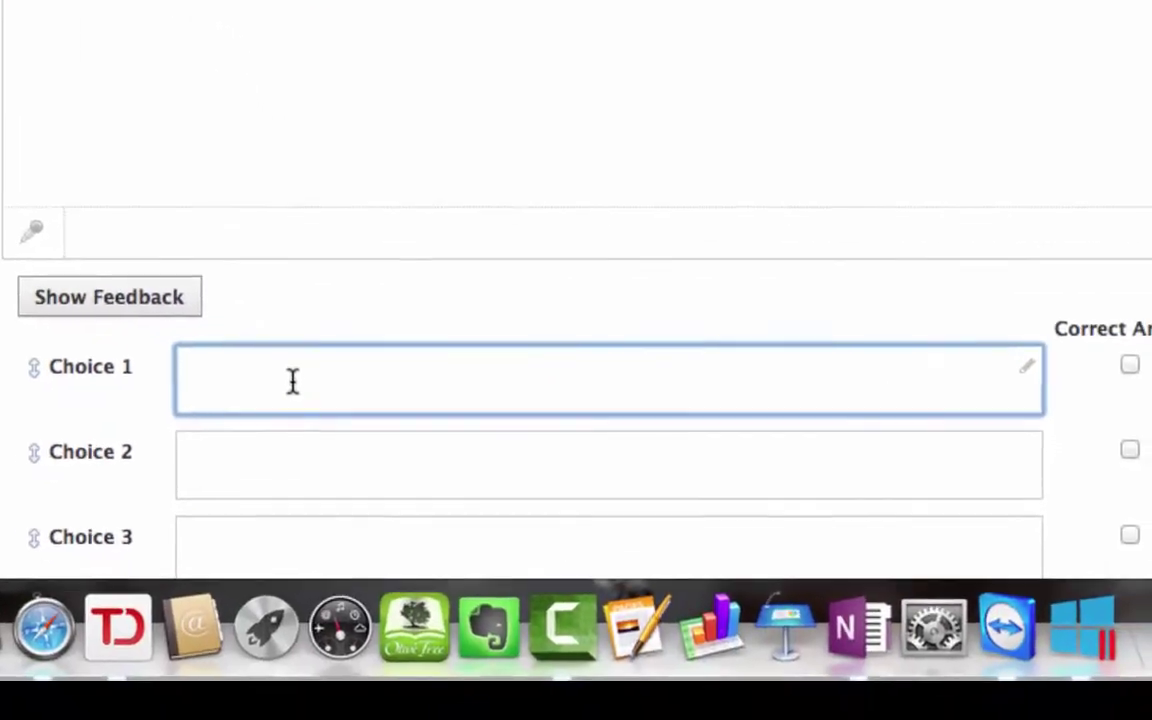
text(frogs)
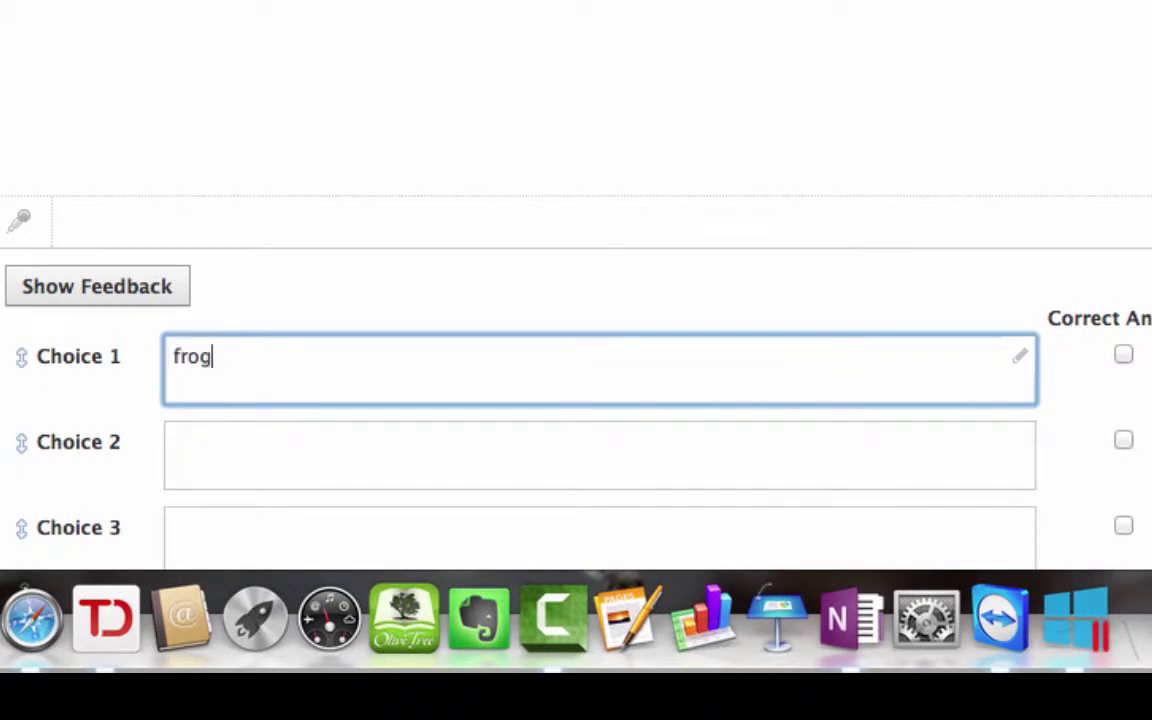
click(175, 442)
text(lice)
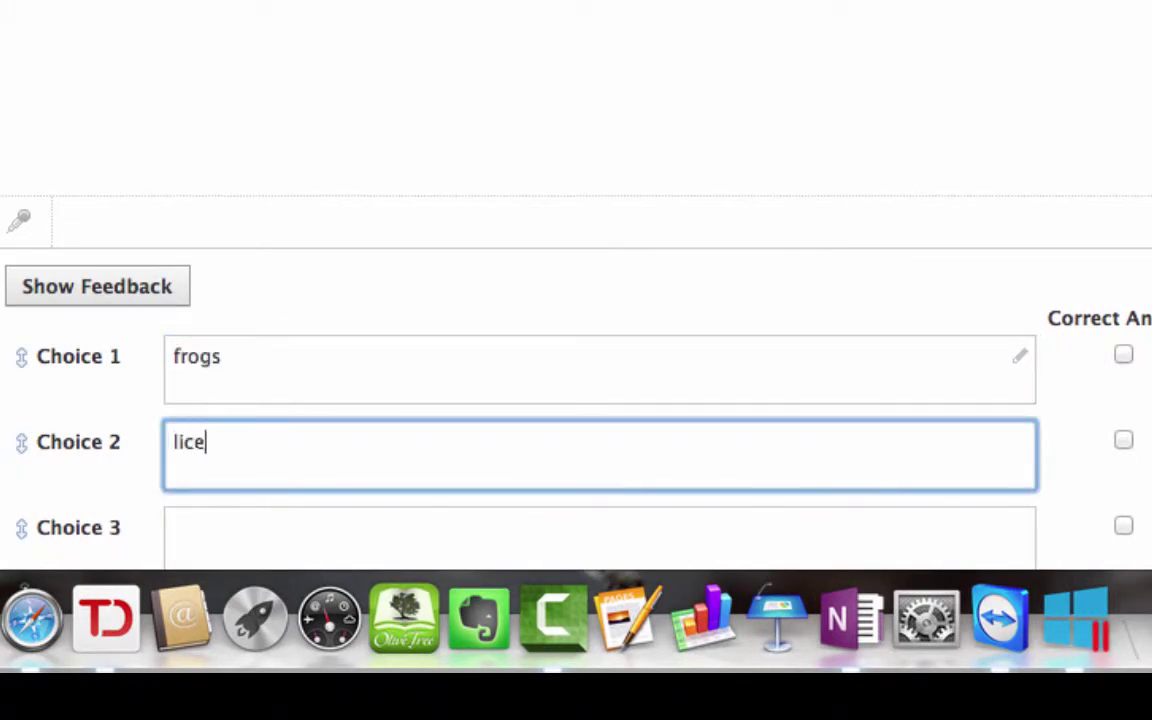
click(175, 528)
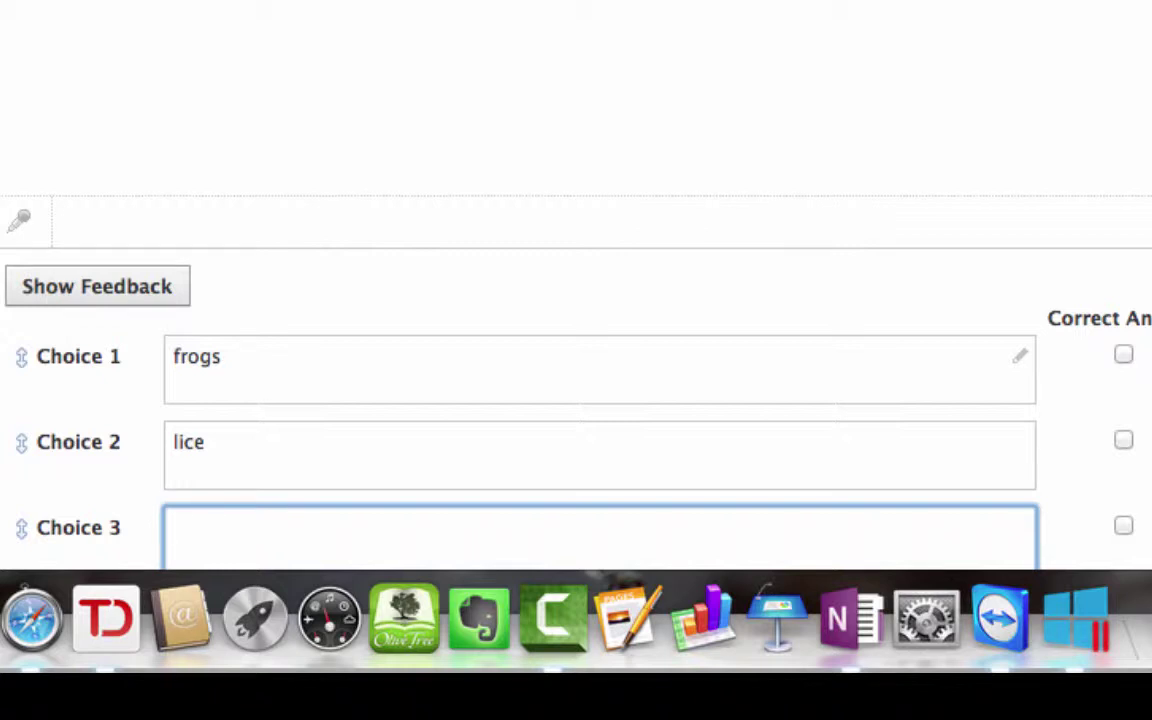
text(darkness)
key(Tab)
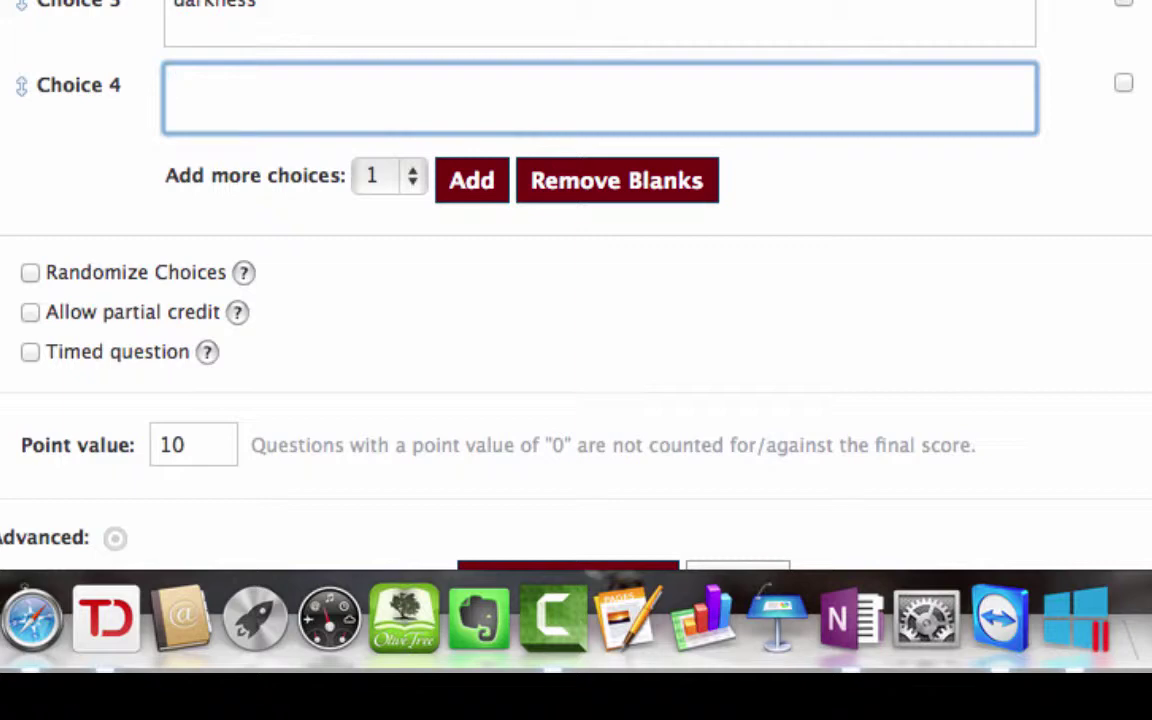
text(death)
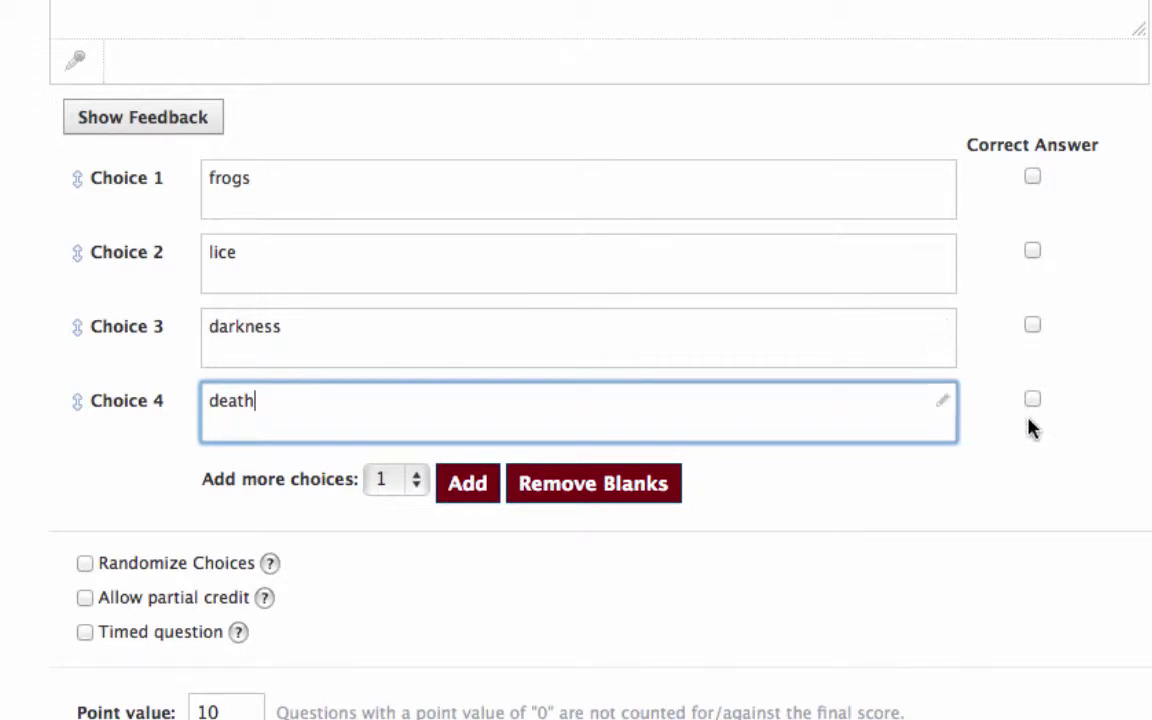
click(1033, 178)
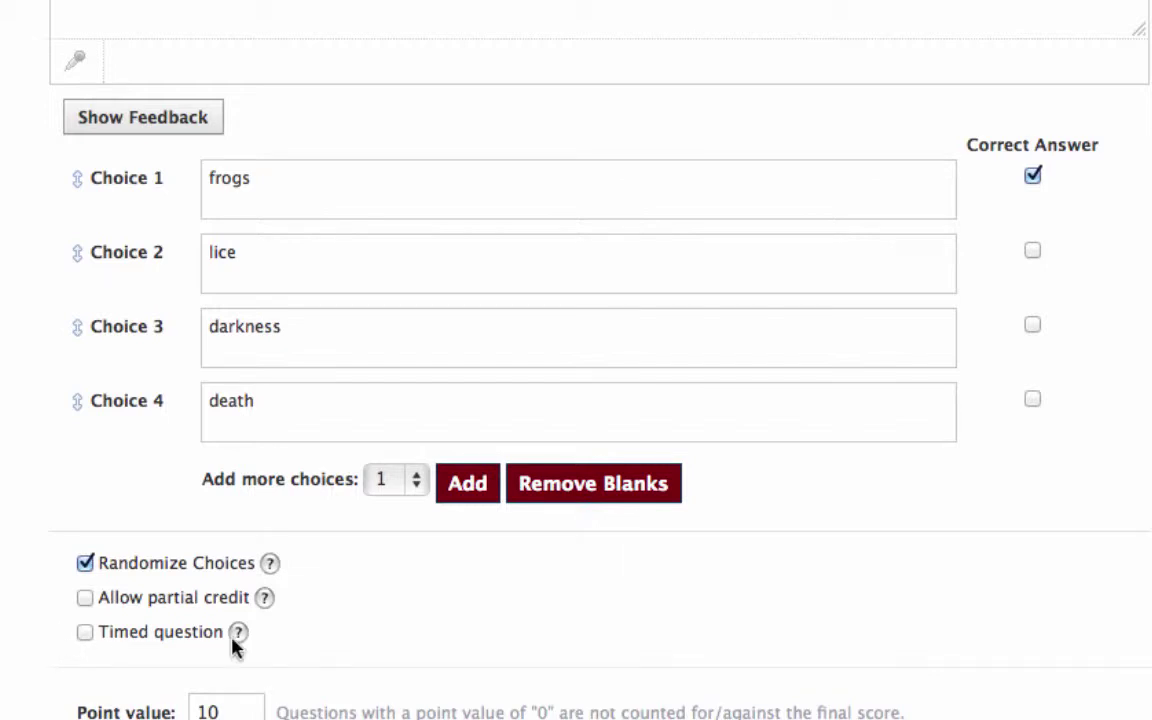
- Turn on Randomize Choices and scroll down to the Advanced row
scroll(476, 652, down, 3)
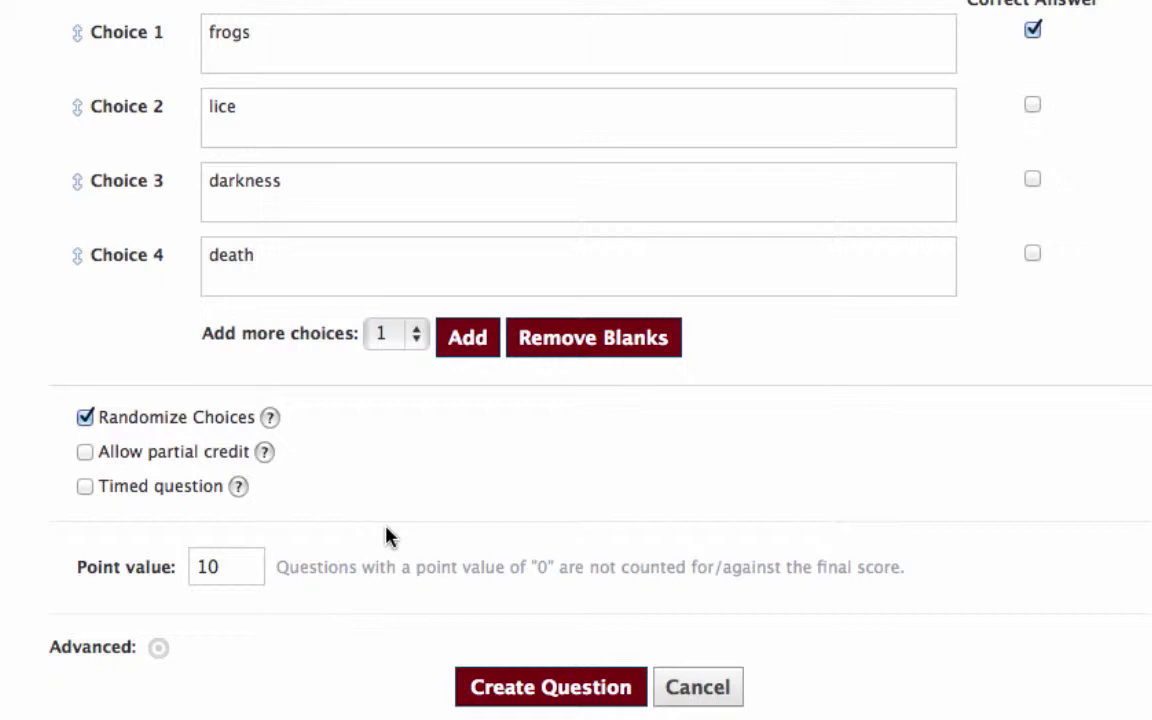
- Close the learning-objectives dialog without changes and save the question as question 1
click(160, 649)
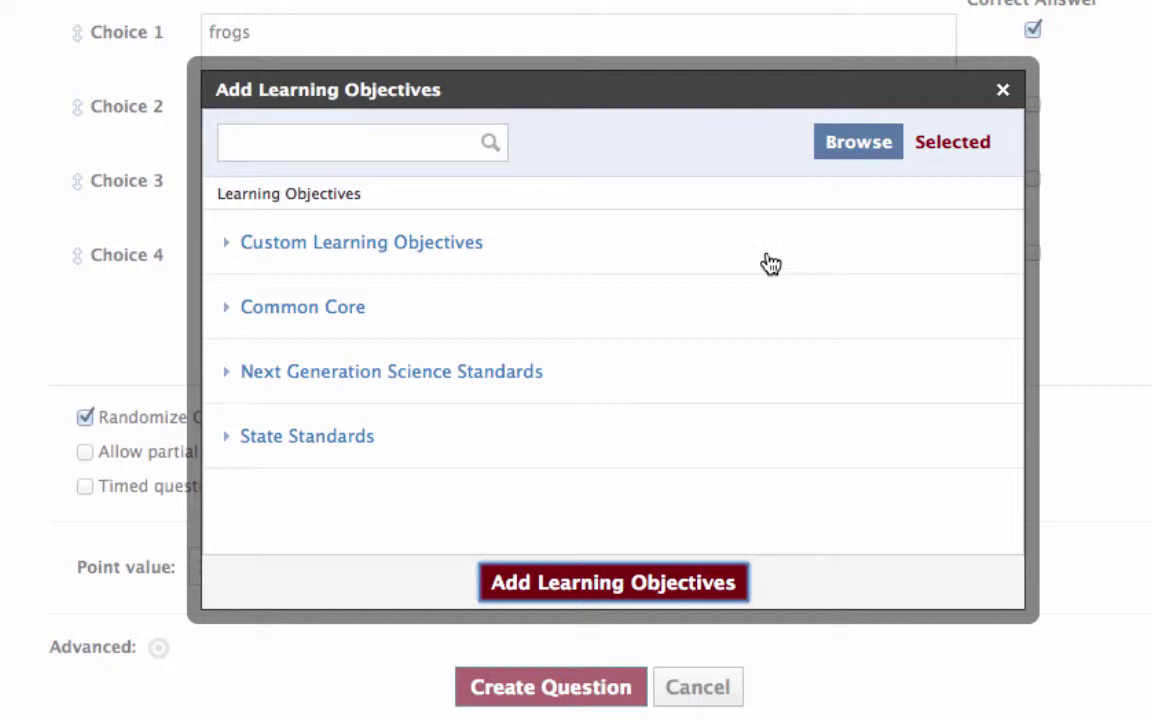
click(1005, 91)
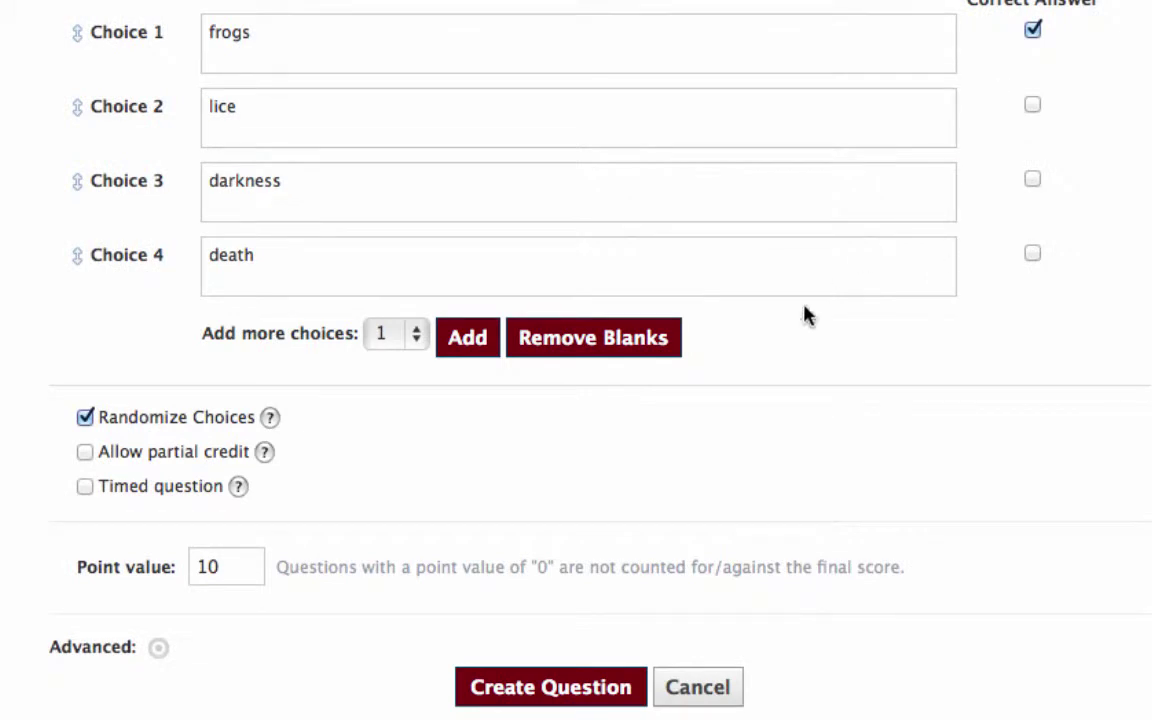
click(567, 693)
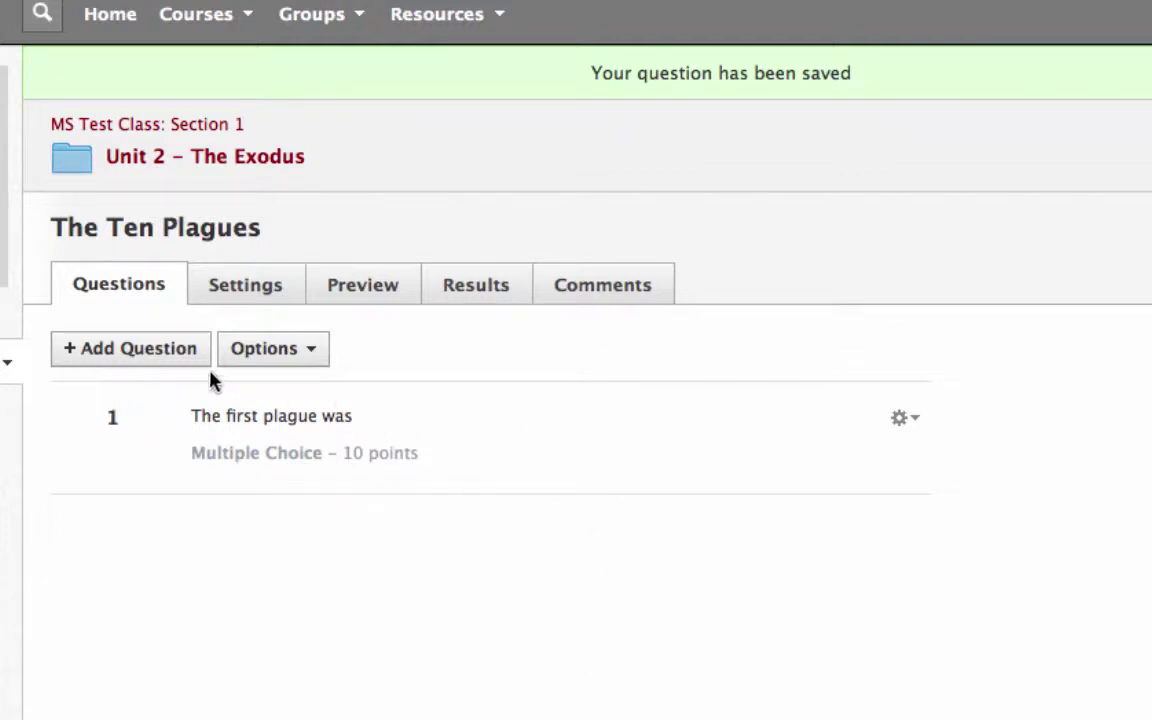
- Add a True/False question reading 'The plague of lice was only on Israel.'
click(149, 356)
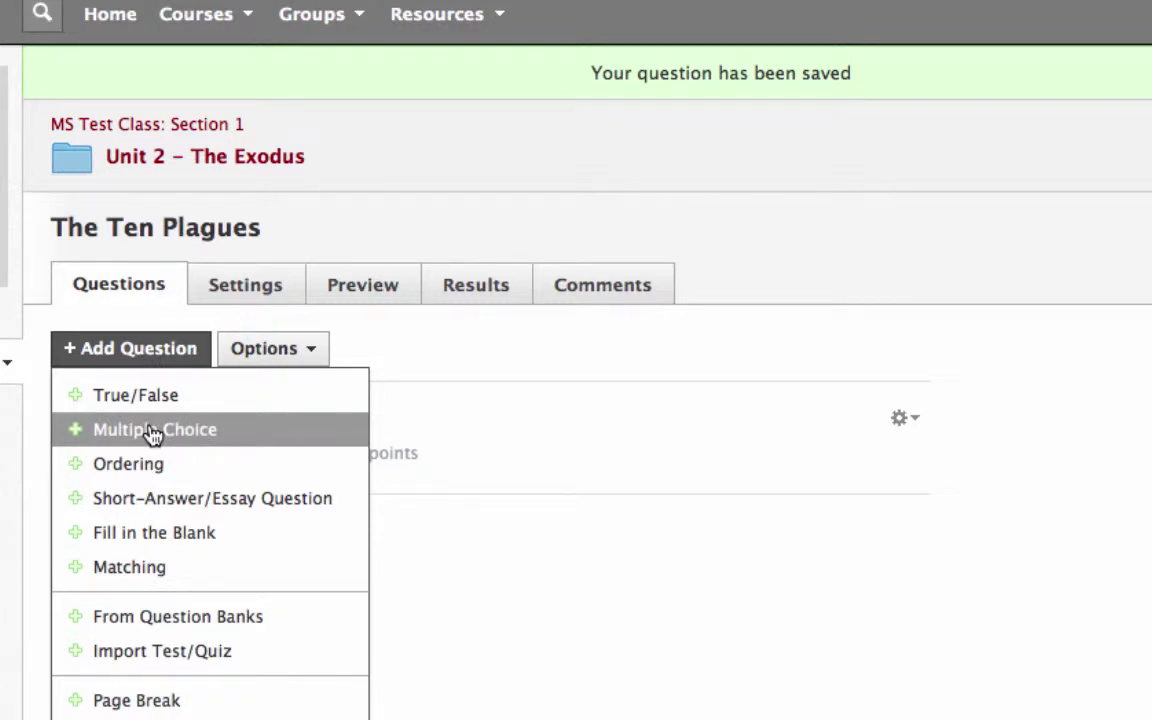
click(152, 396)
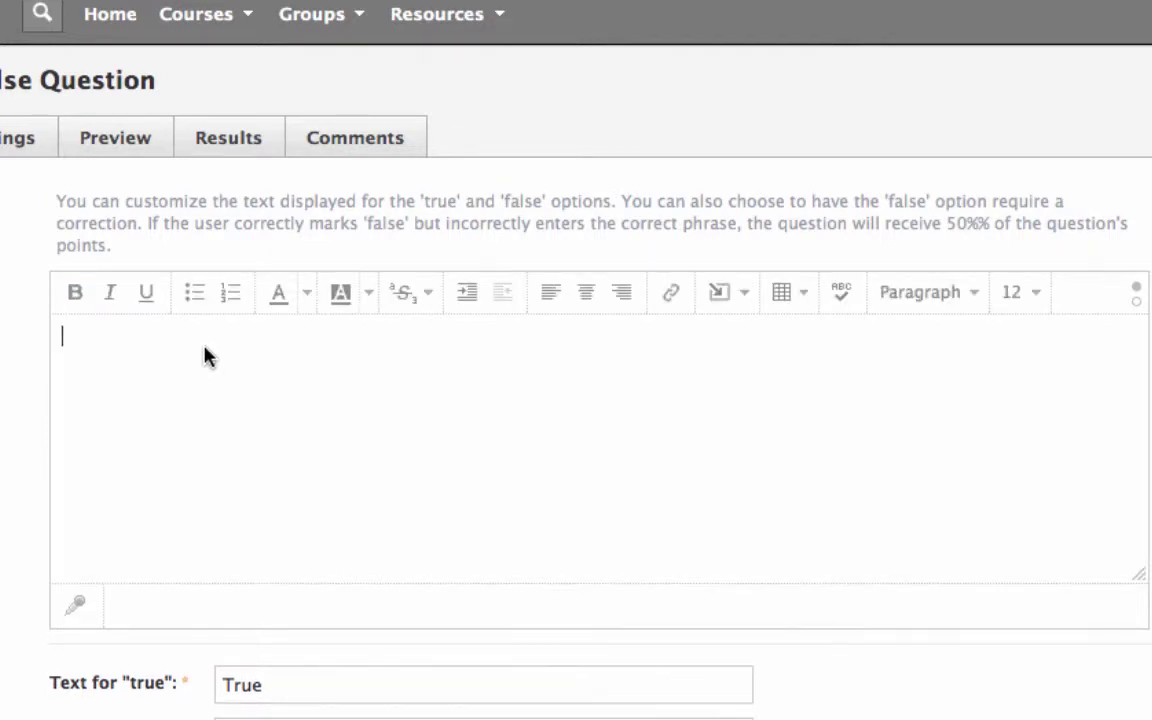
text(The plague o)
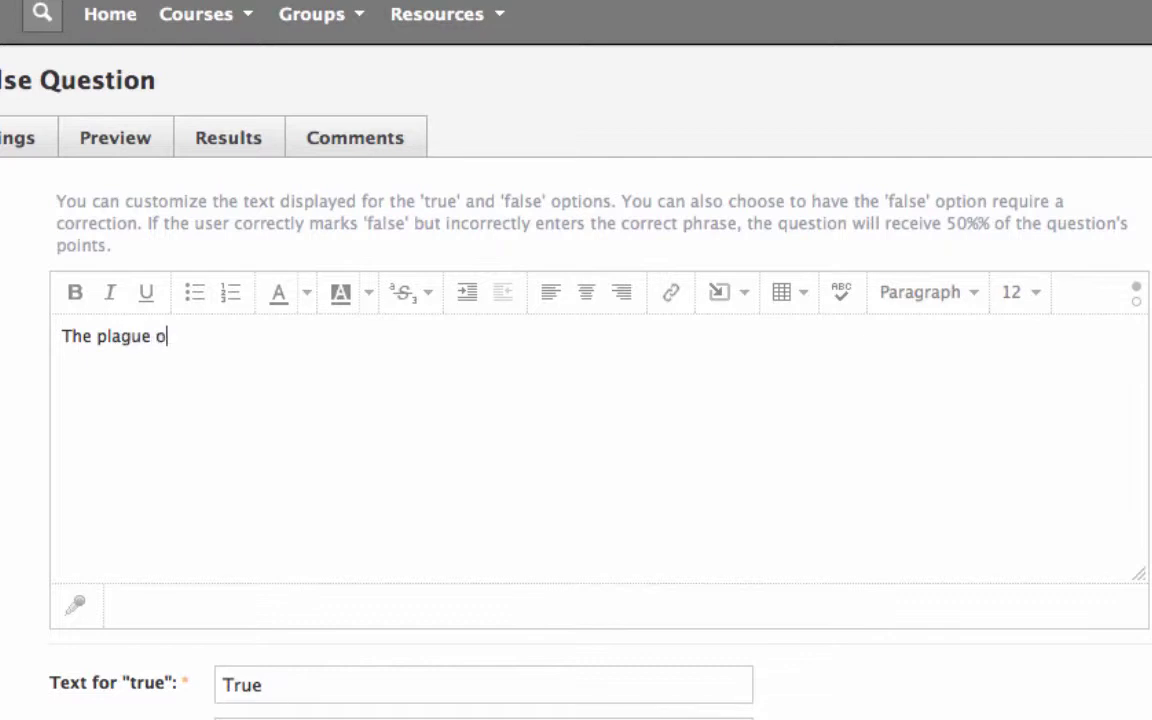
text(f lice was)
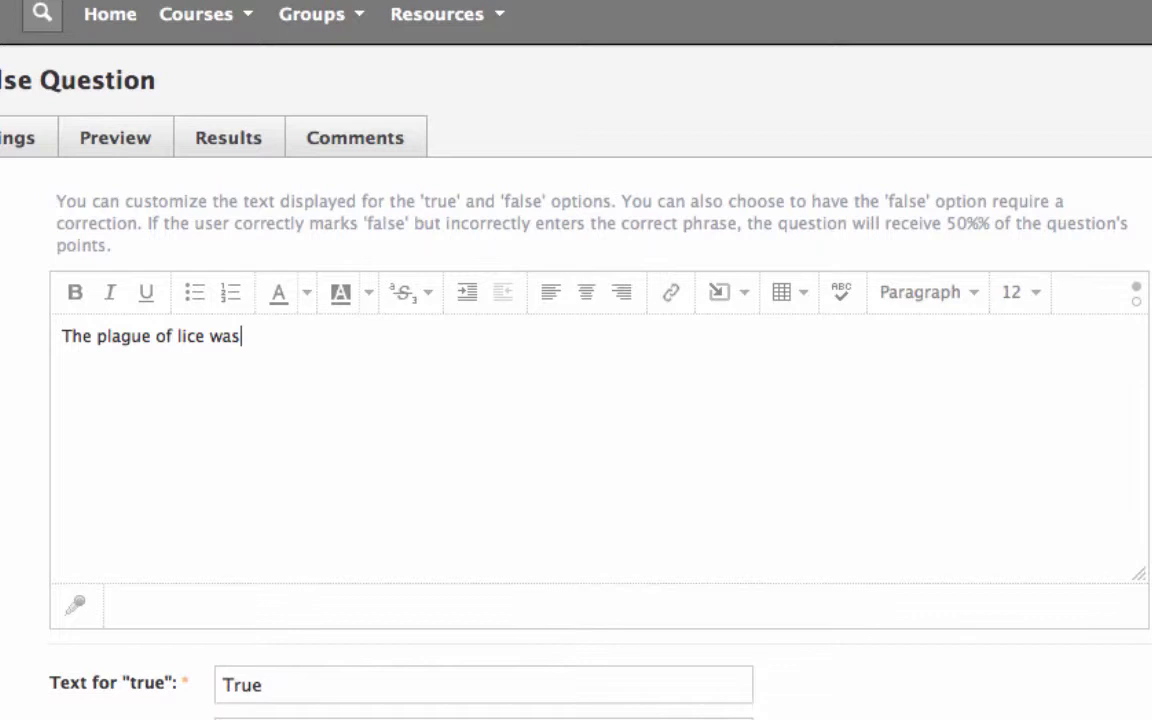
text( only on Isare)
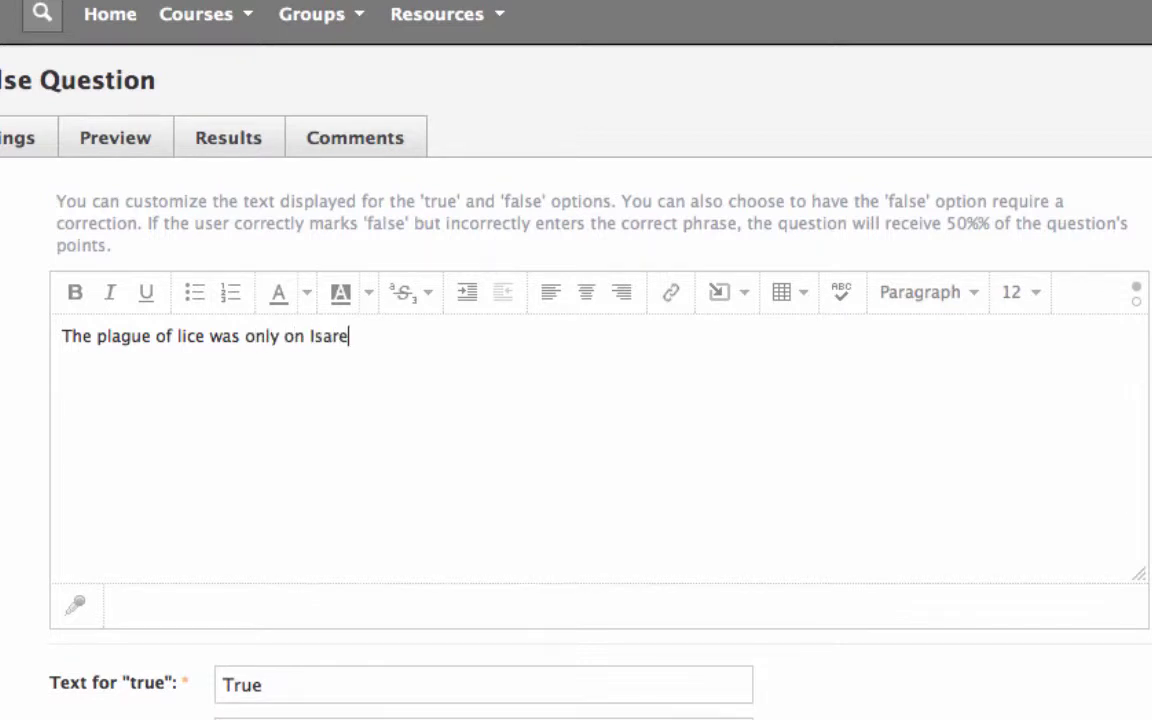
key(BackSpace)
key(BackSpace)
key(BackSpace)
text(rael.)
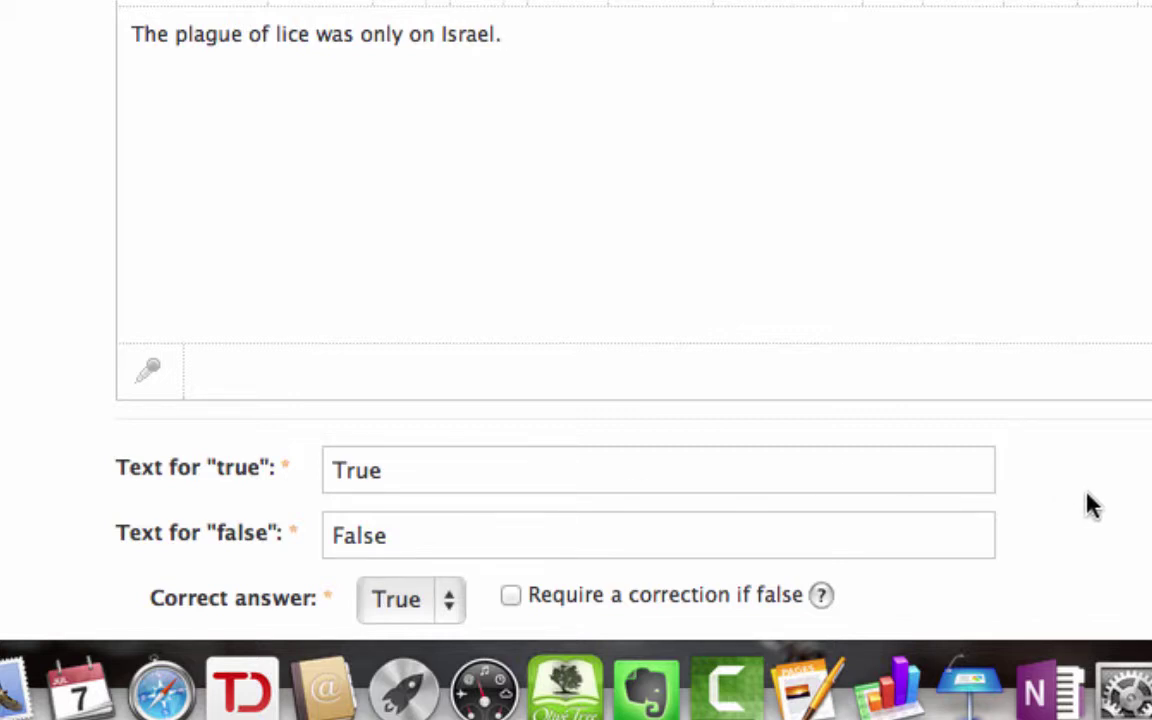
- Set the true/false correct answer to False and save it as question 2
scroll(1092, 506, down, 3)
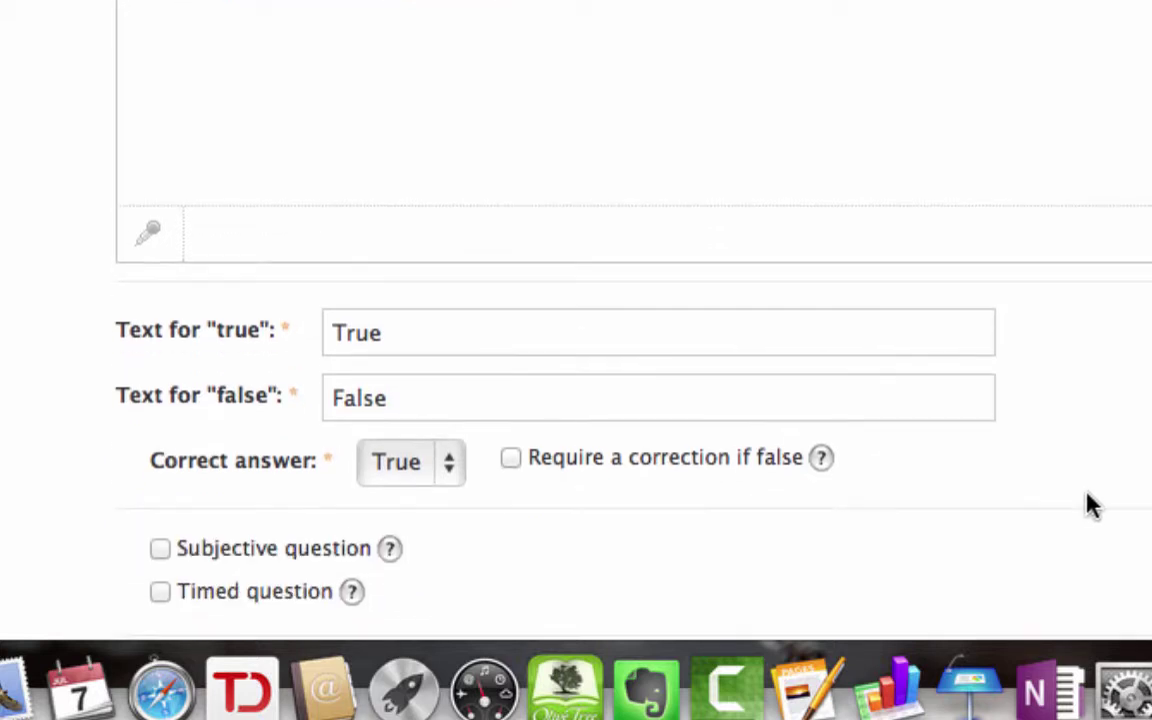
click(450, 470)
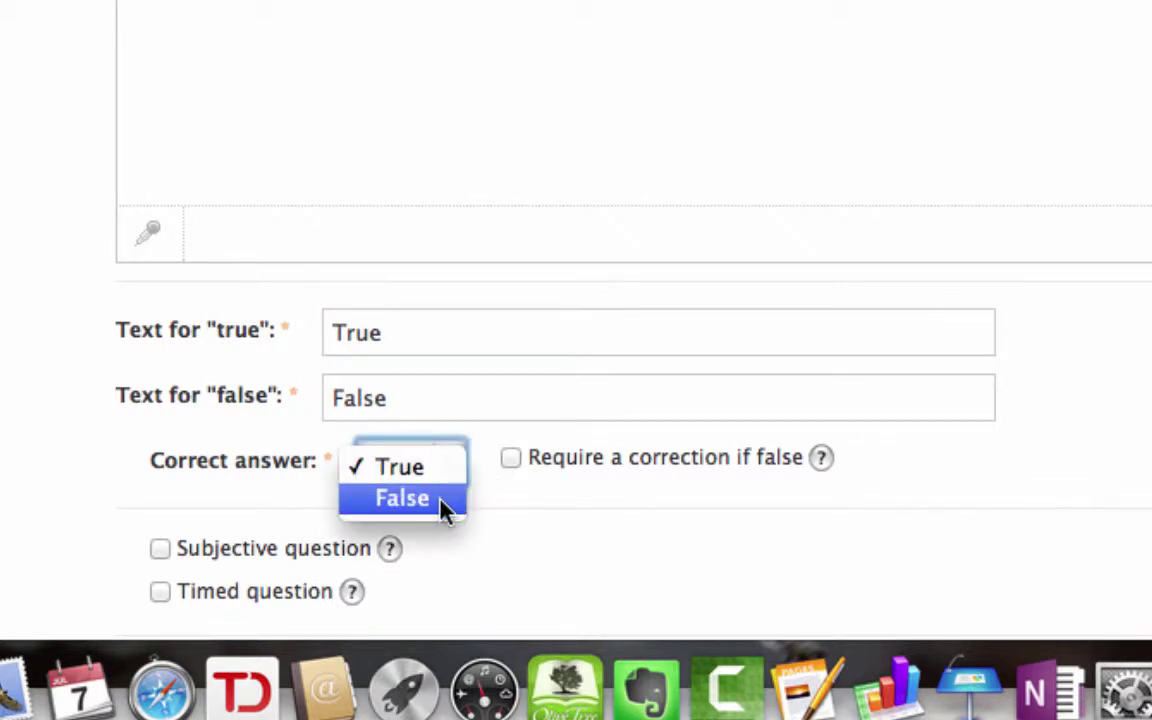
click(443, 503)
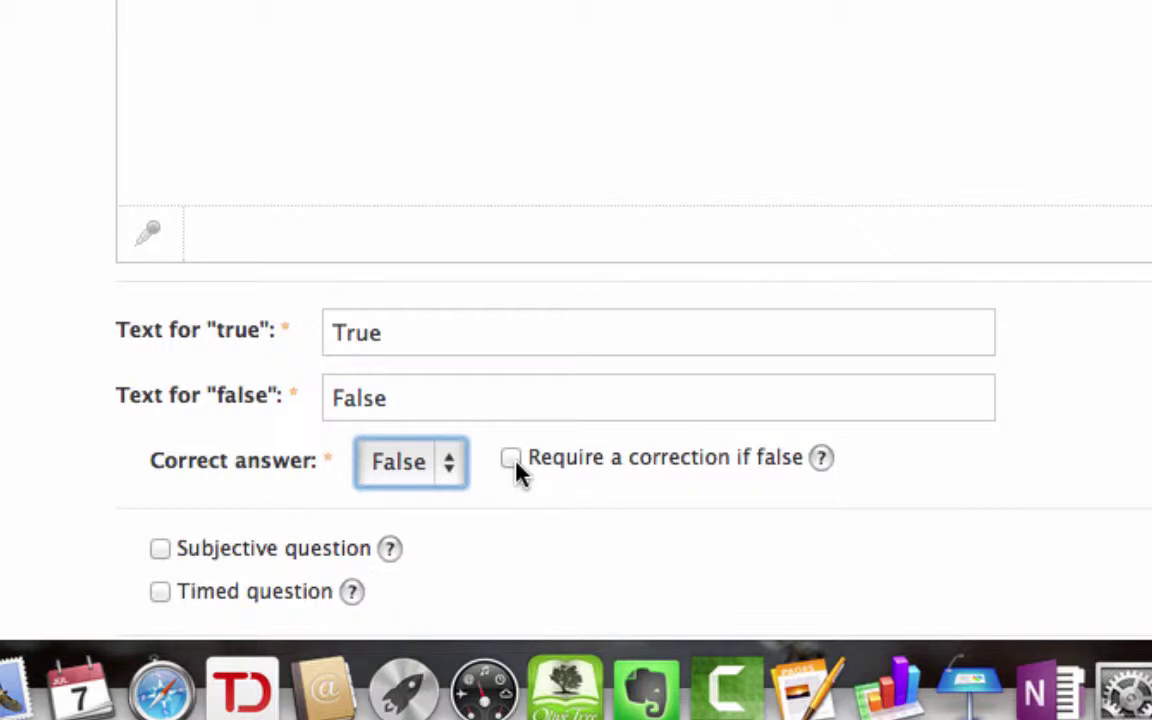
scroll(545, 535, down, 4)
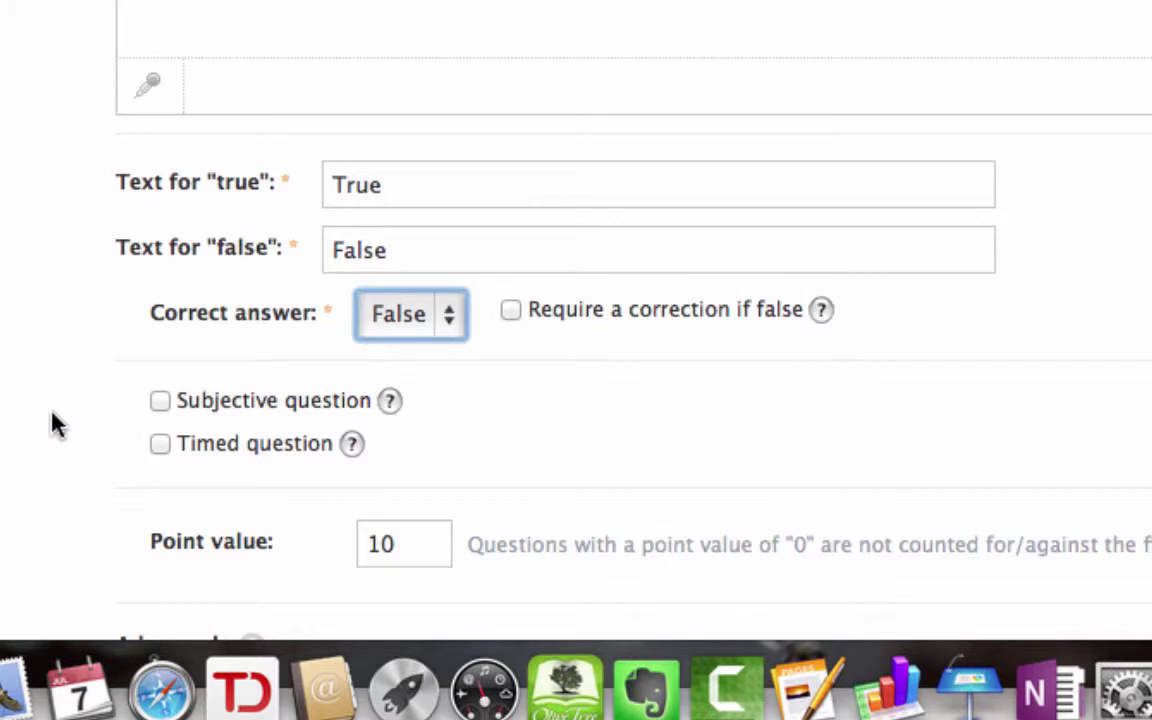
mouse_move(389, 400)
scroll(517, 418, down, 2)
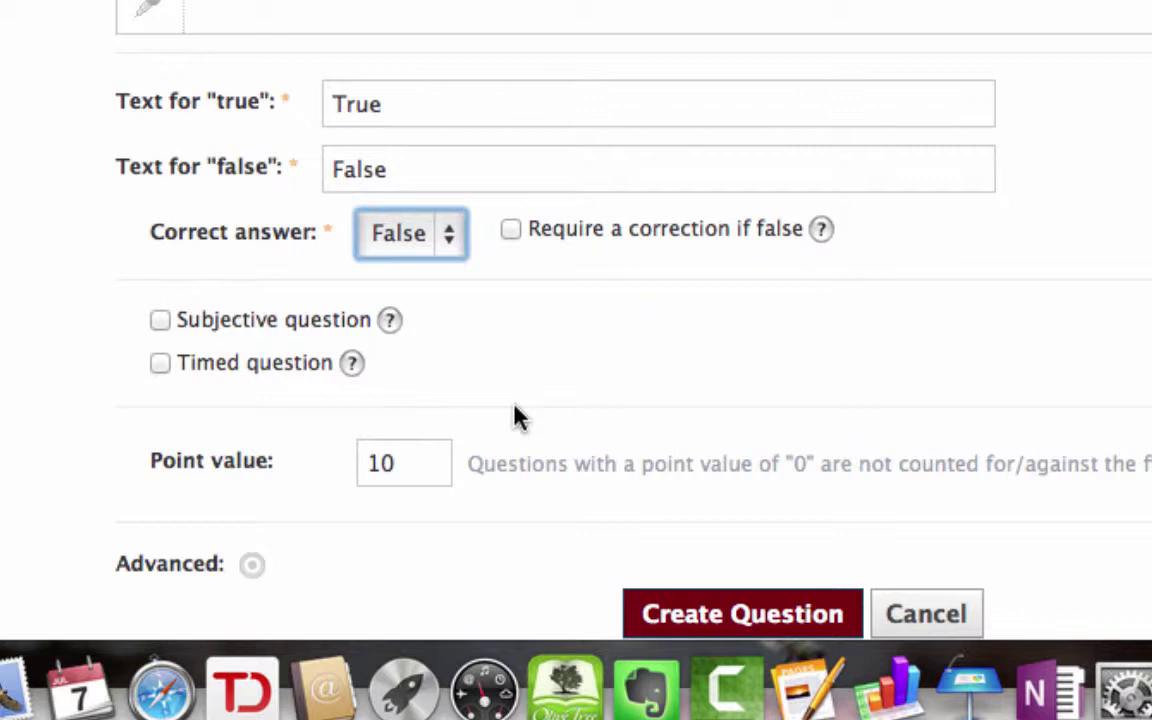
scroll(610, 401, down, 2)
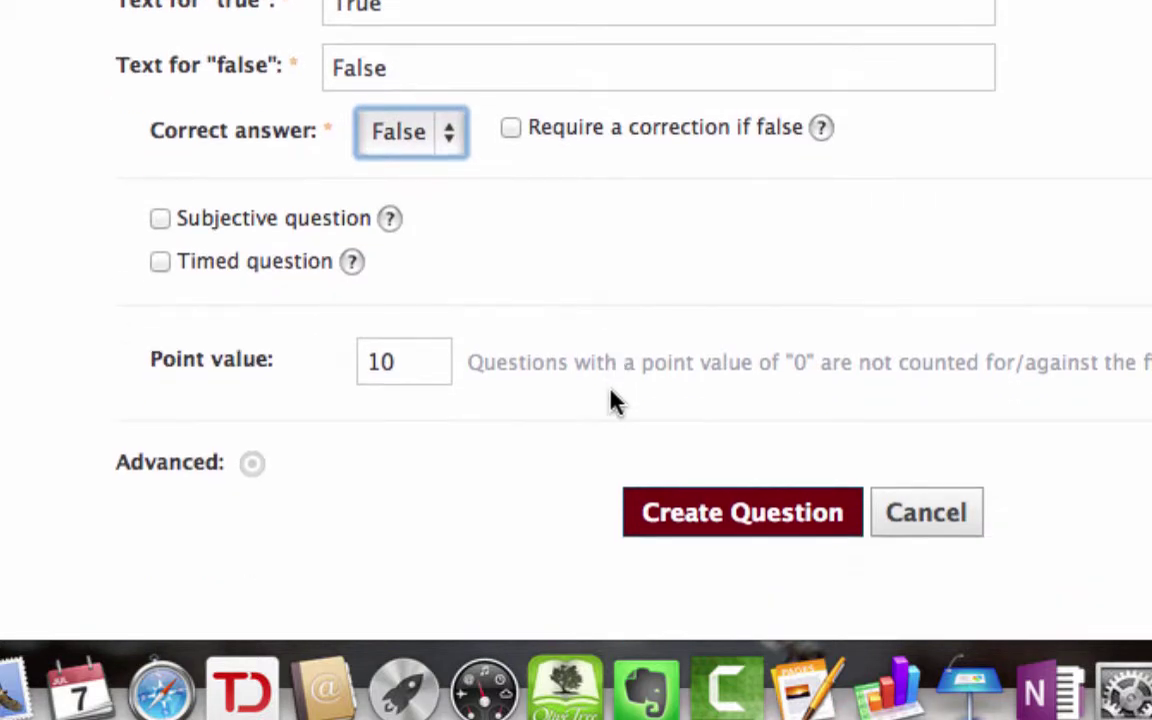
click(743, 522)
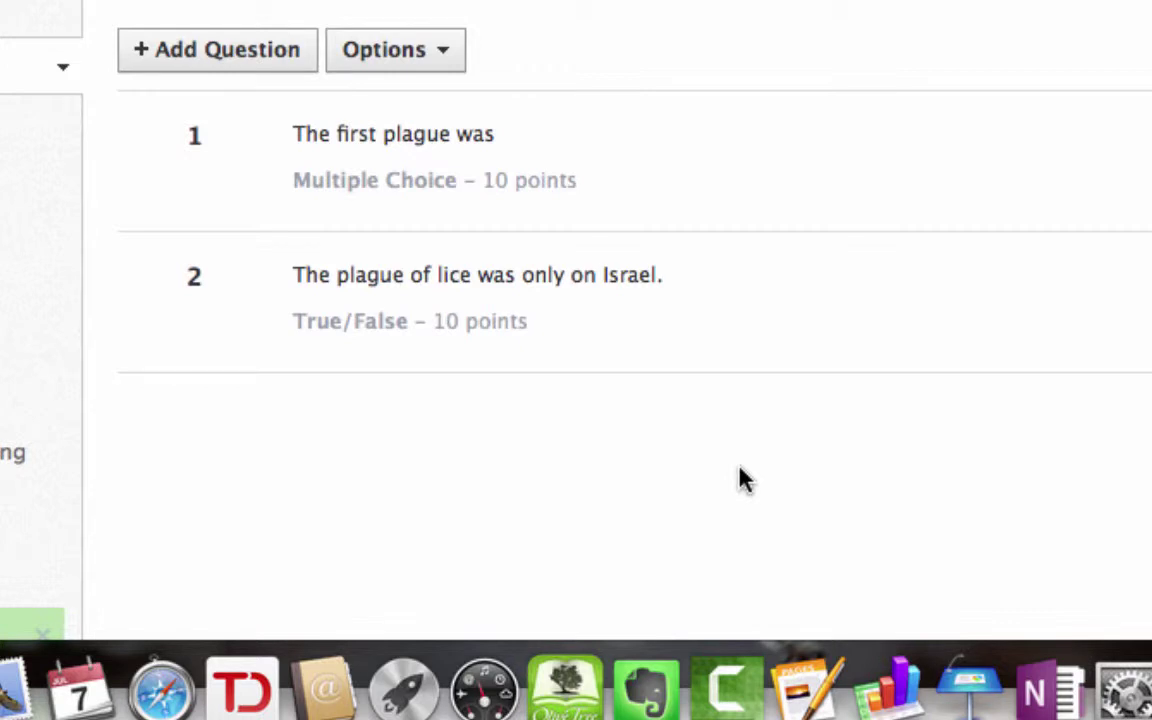
- Add and save the essay question 'Why did God distinguish between Israel and Egypt?'
click(262, 58)
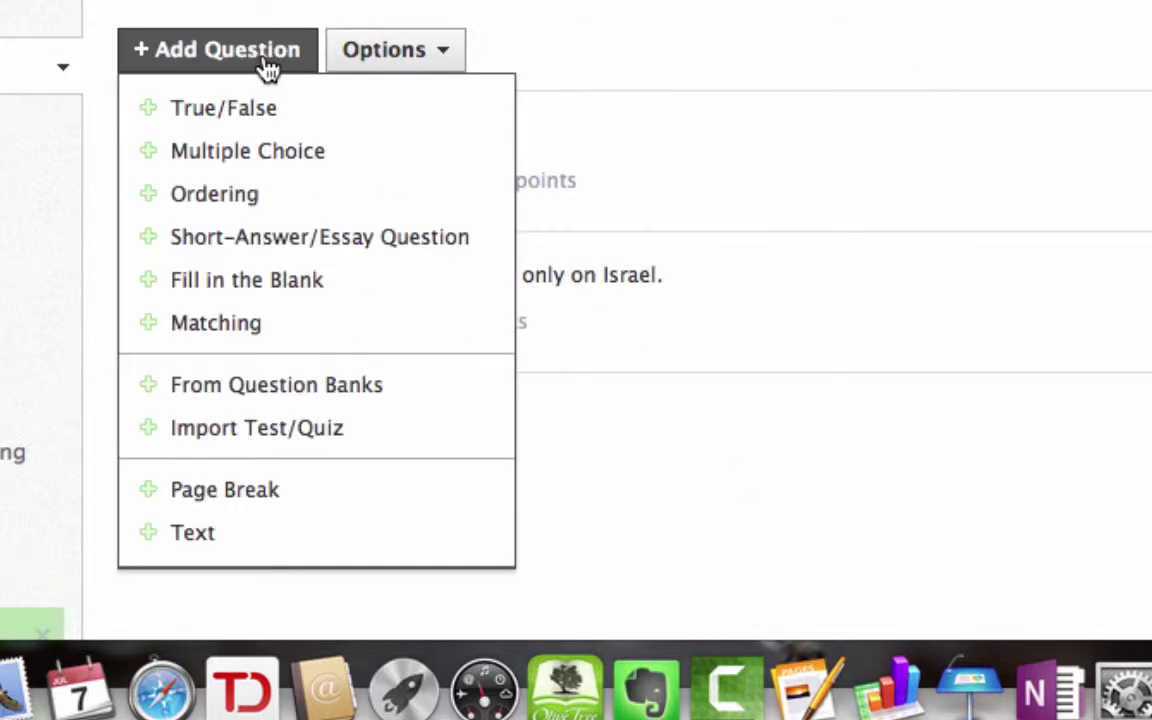
click(258, 240)
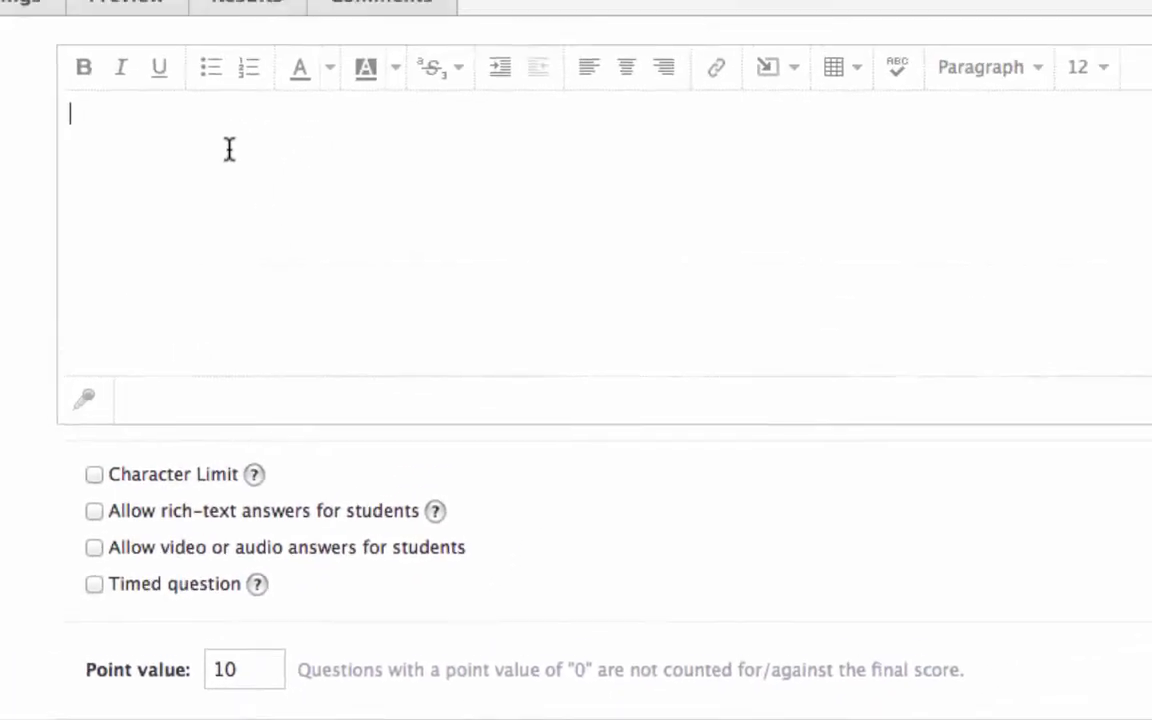
text(Why)
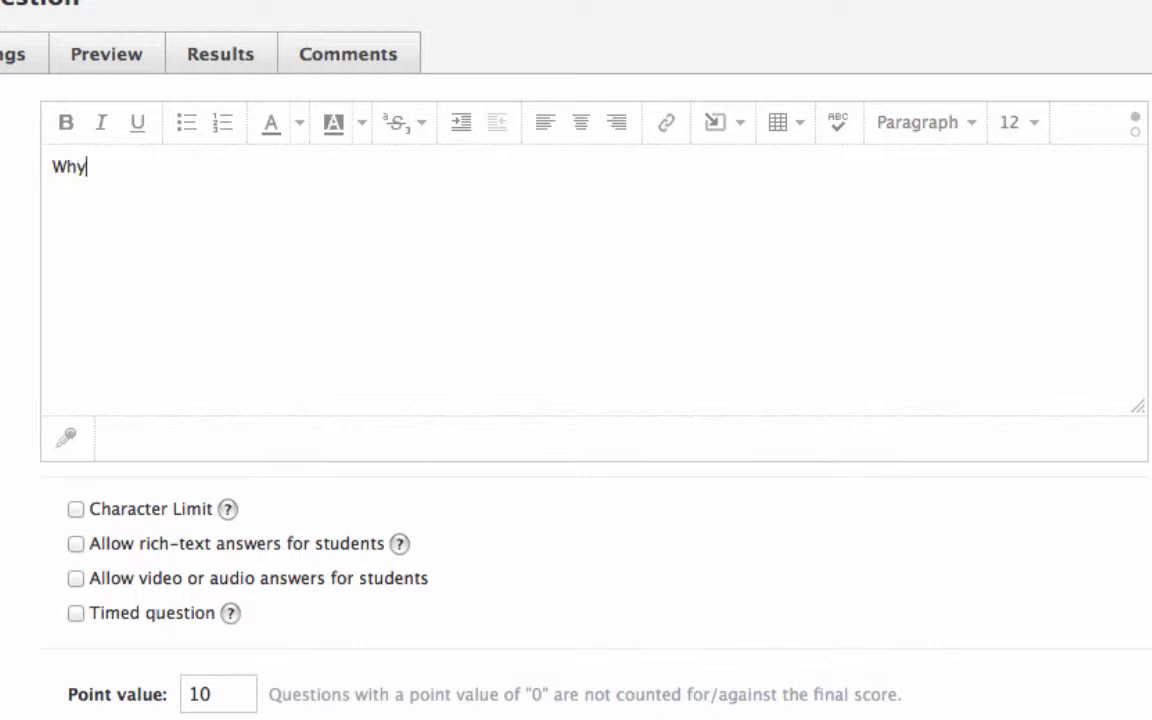
text( did God dis)
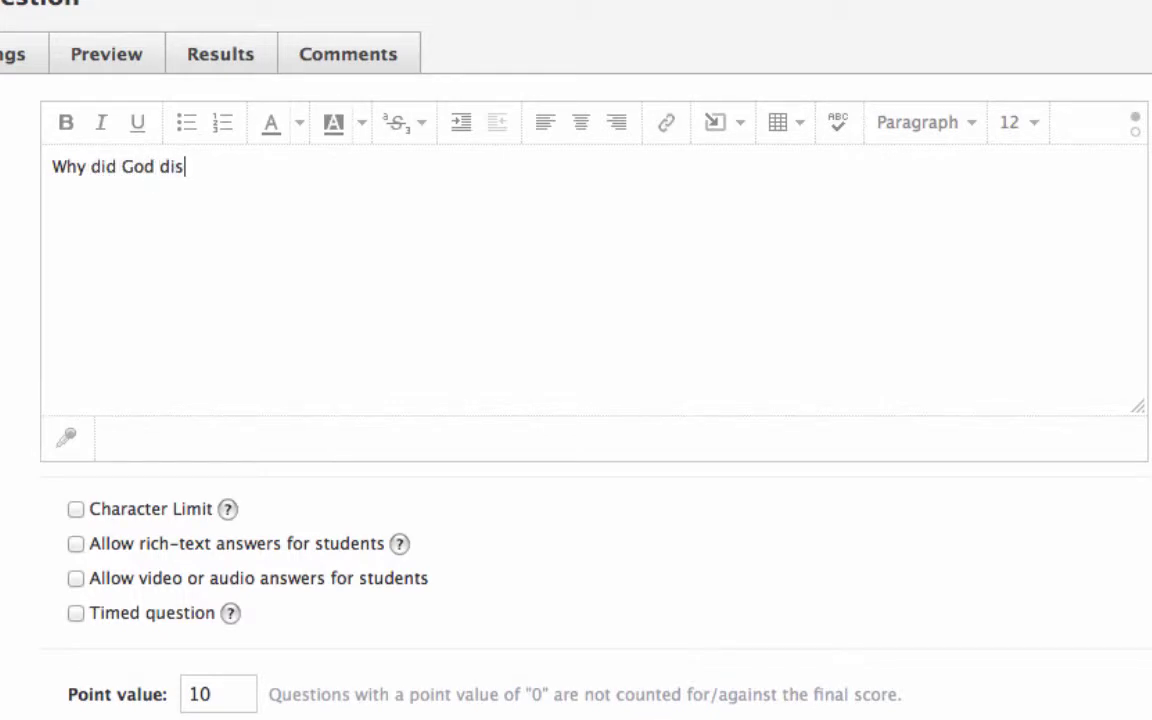
text(tinguish between Isa)
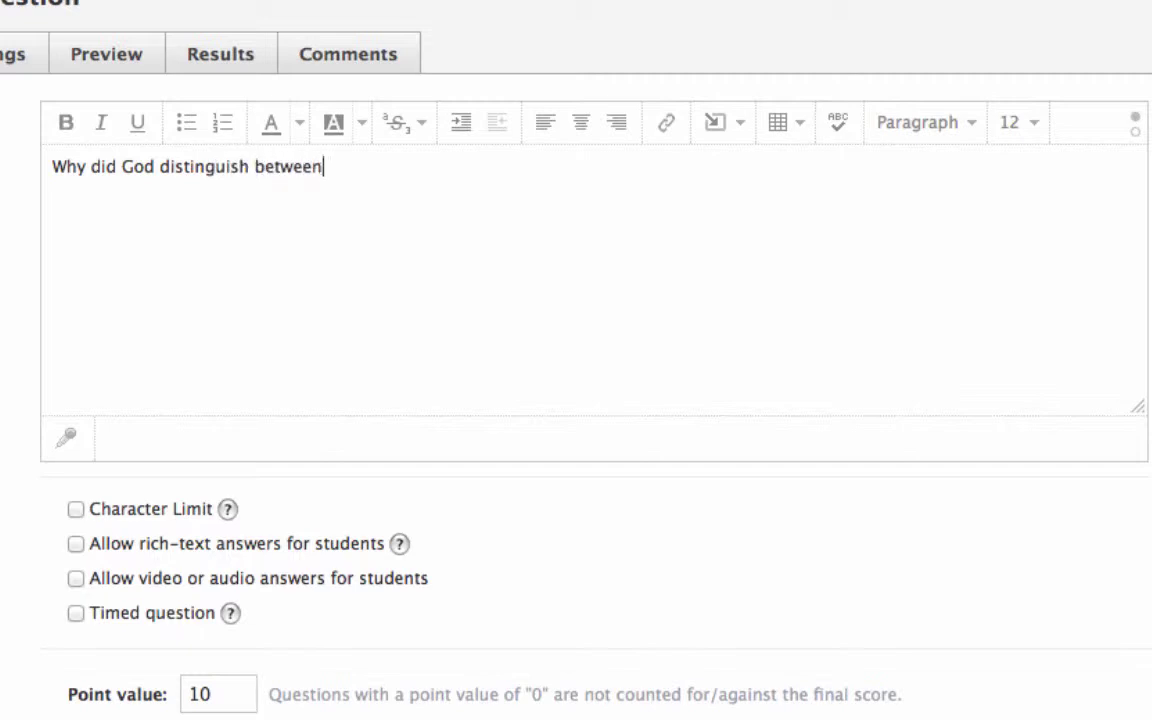
key(BackSpace)
text(rael and Egypt?)
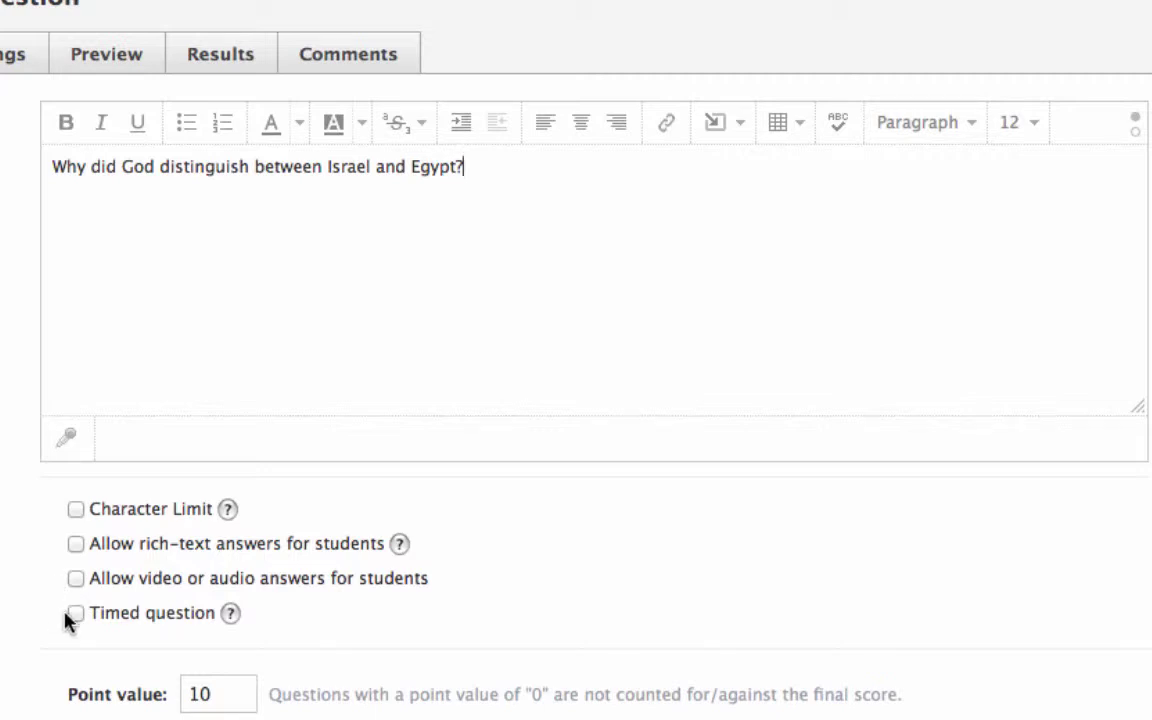
scroll(26, 594, down, 3)
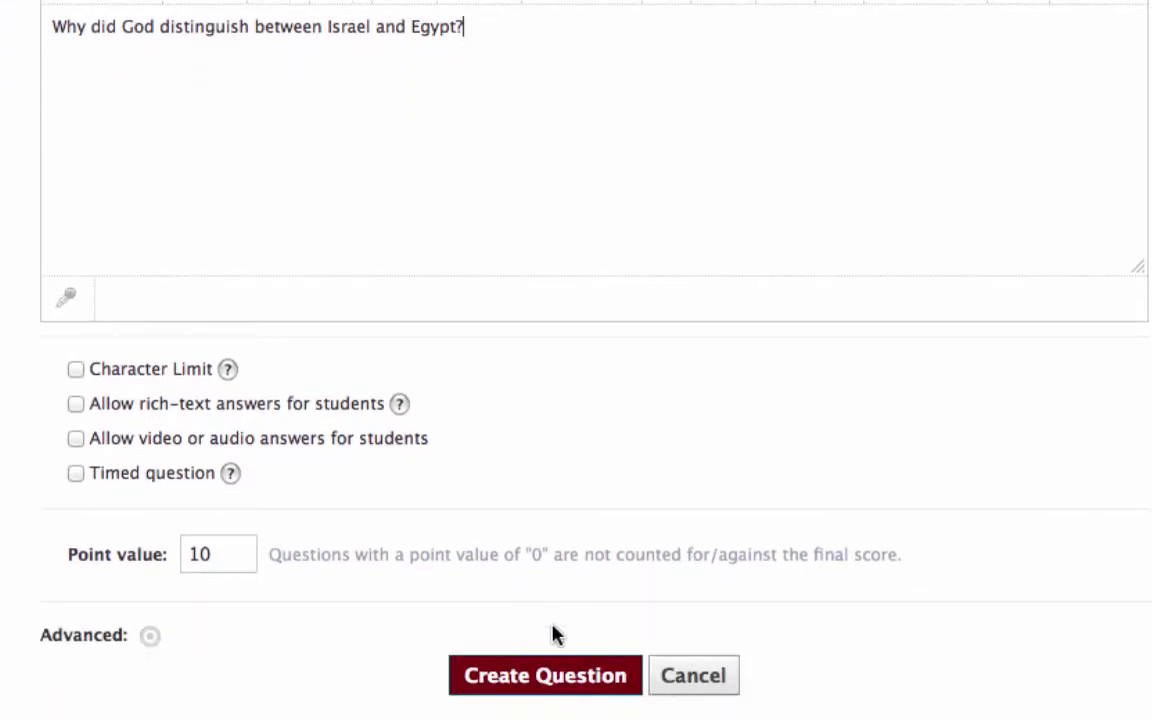
click(545, 675)
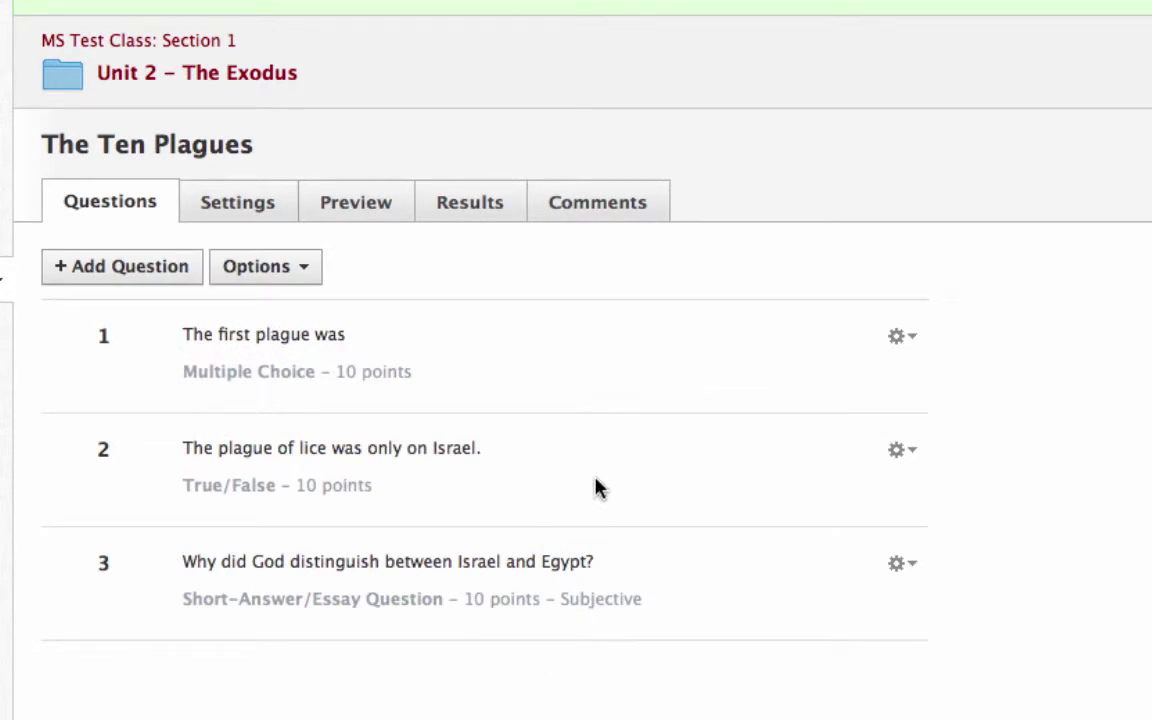
- Add a Fill in the Blank question and type 'The leader of Egypt was _'
click(174, 270)
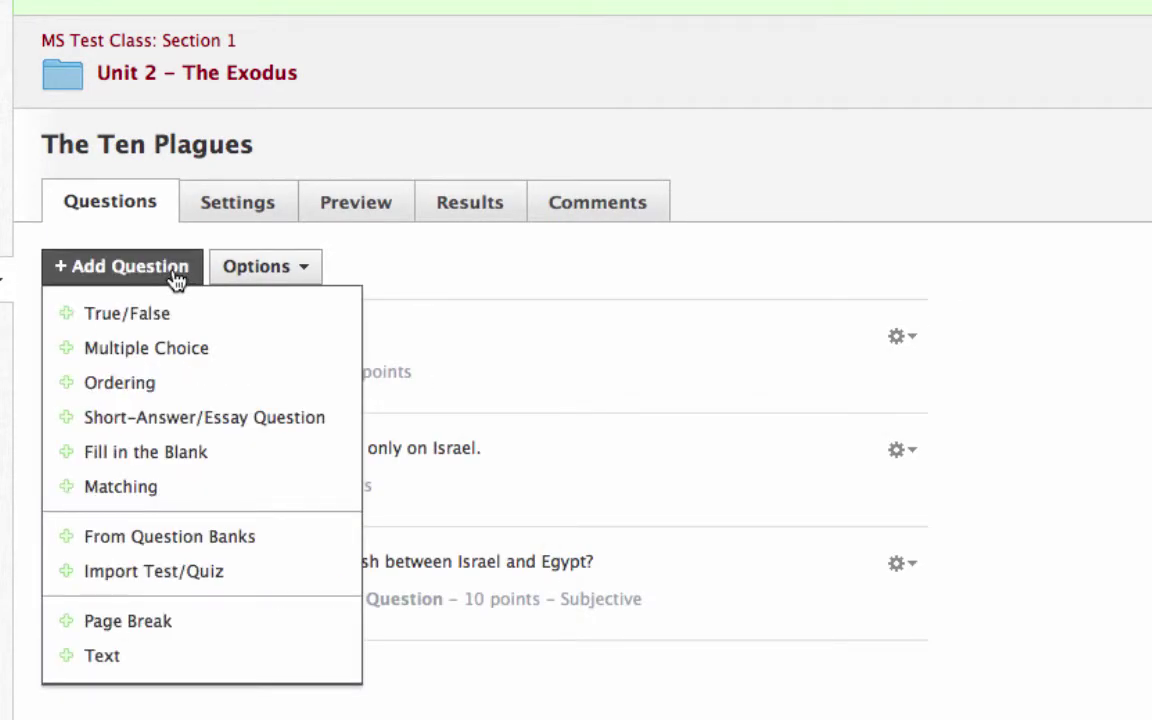
click(178, 456)
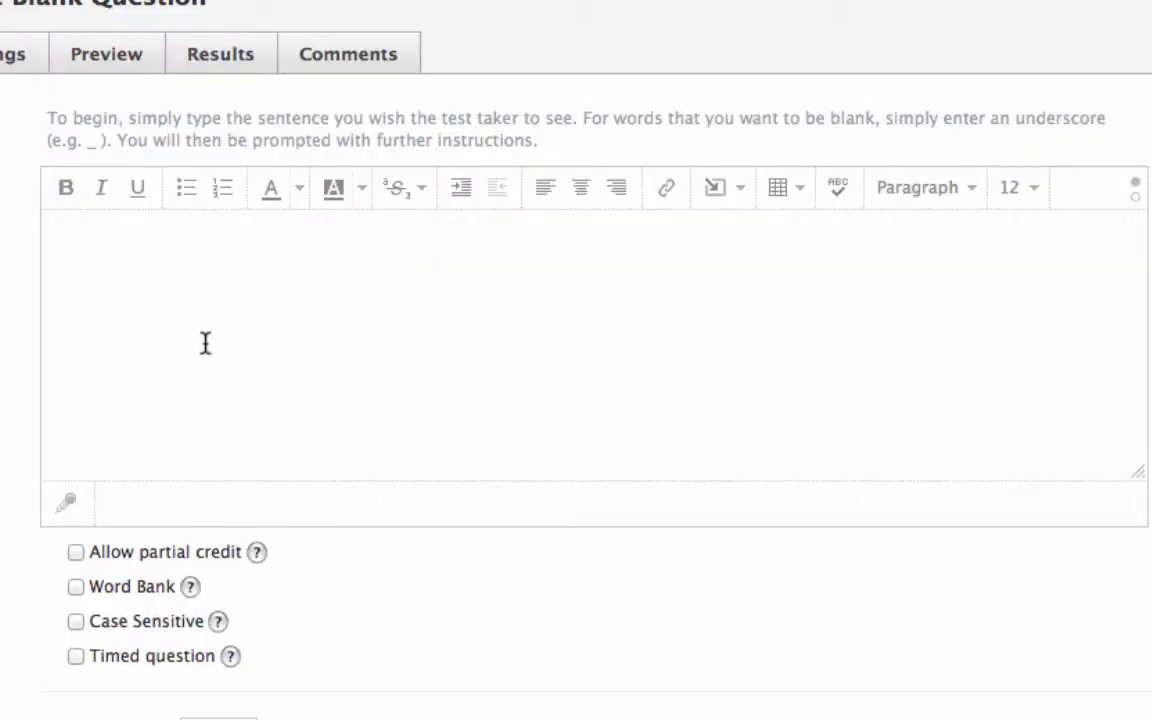
click(205, 255)
text(The leader of )
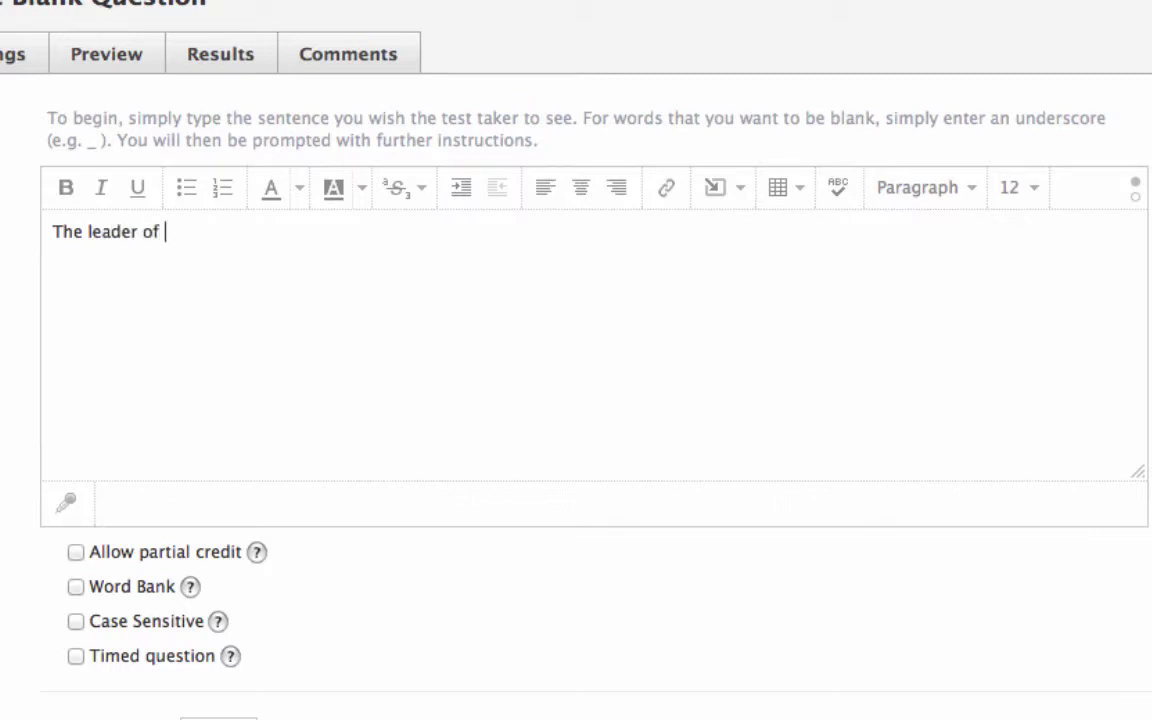
text(Egypt was )
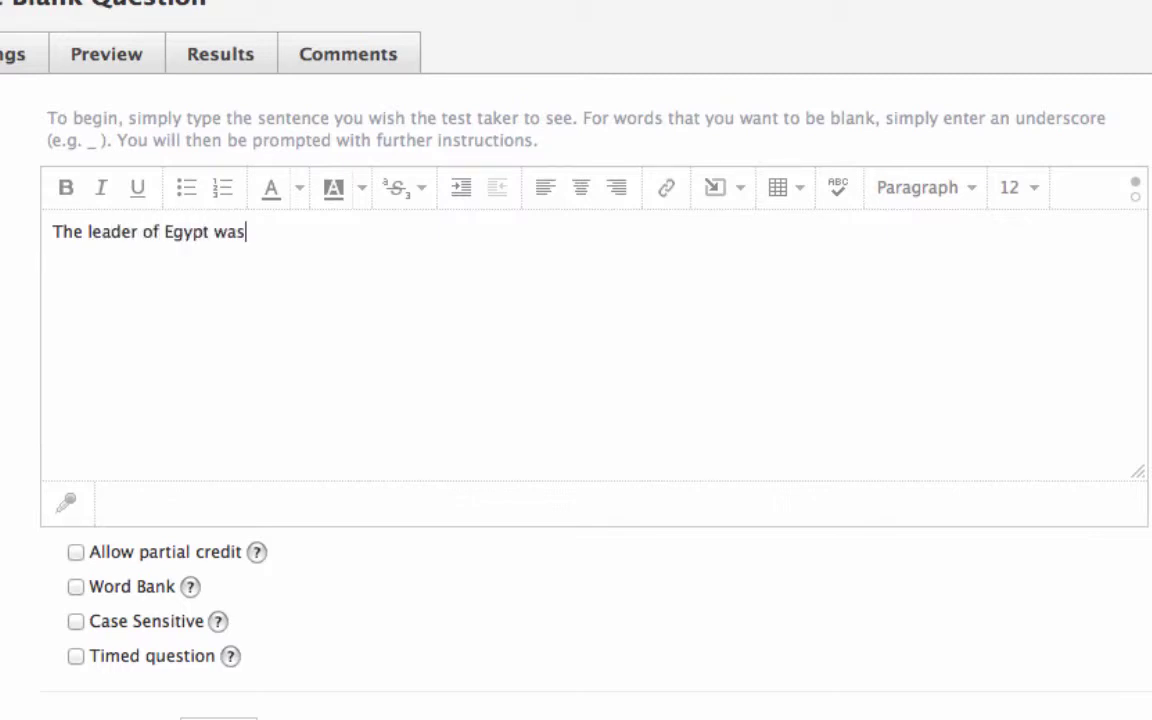
text(_)
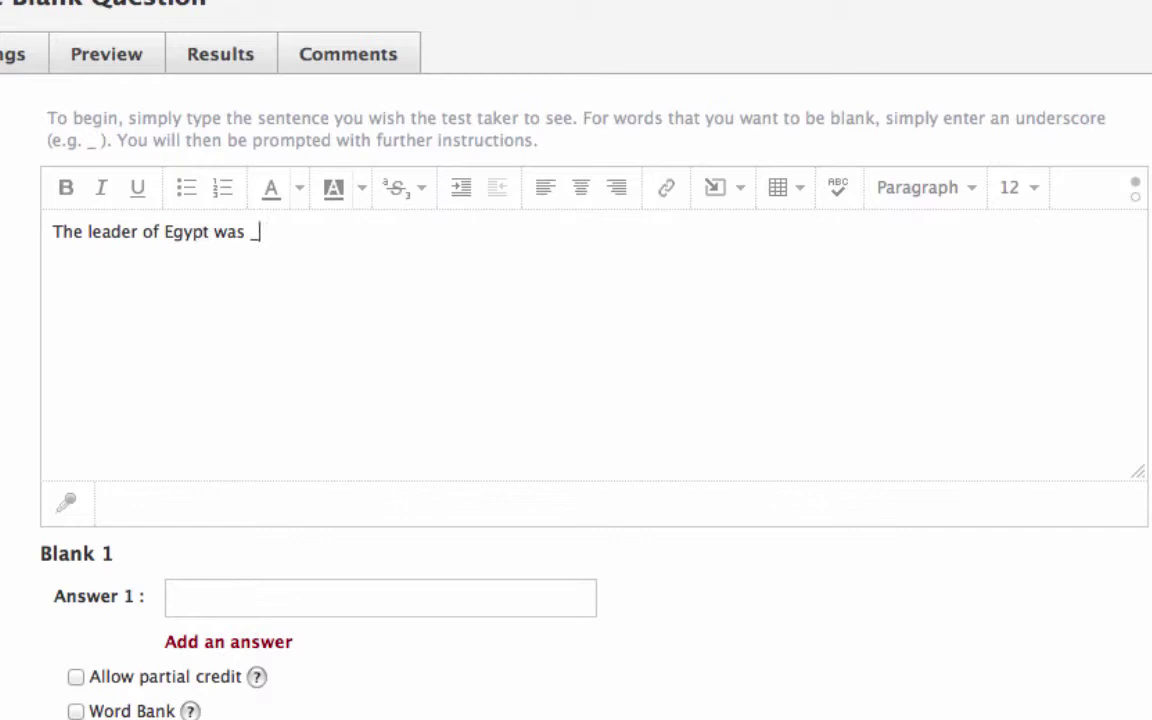
- Enter Pharaoh as the blank's answer and add pharaoh as a second accepted answer
click(369, 594)
text(Ph)
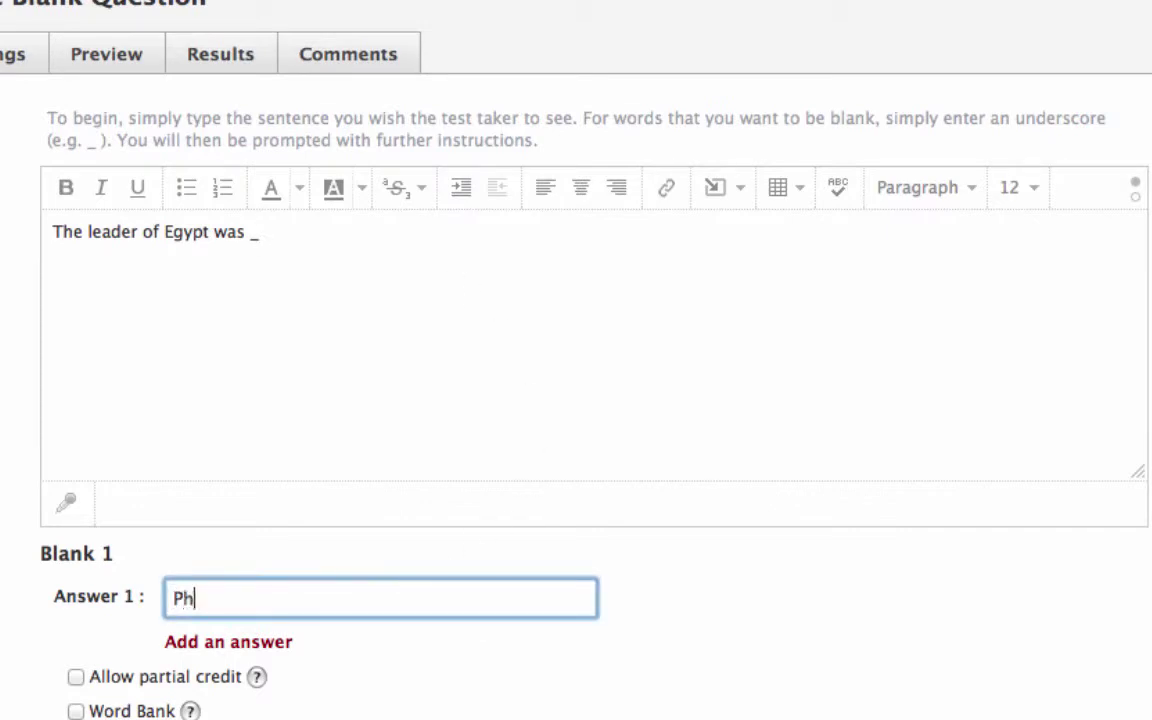
text(araoh)
scroll(458, 638, down, 3)
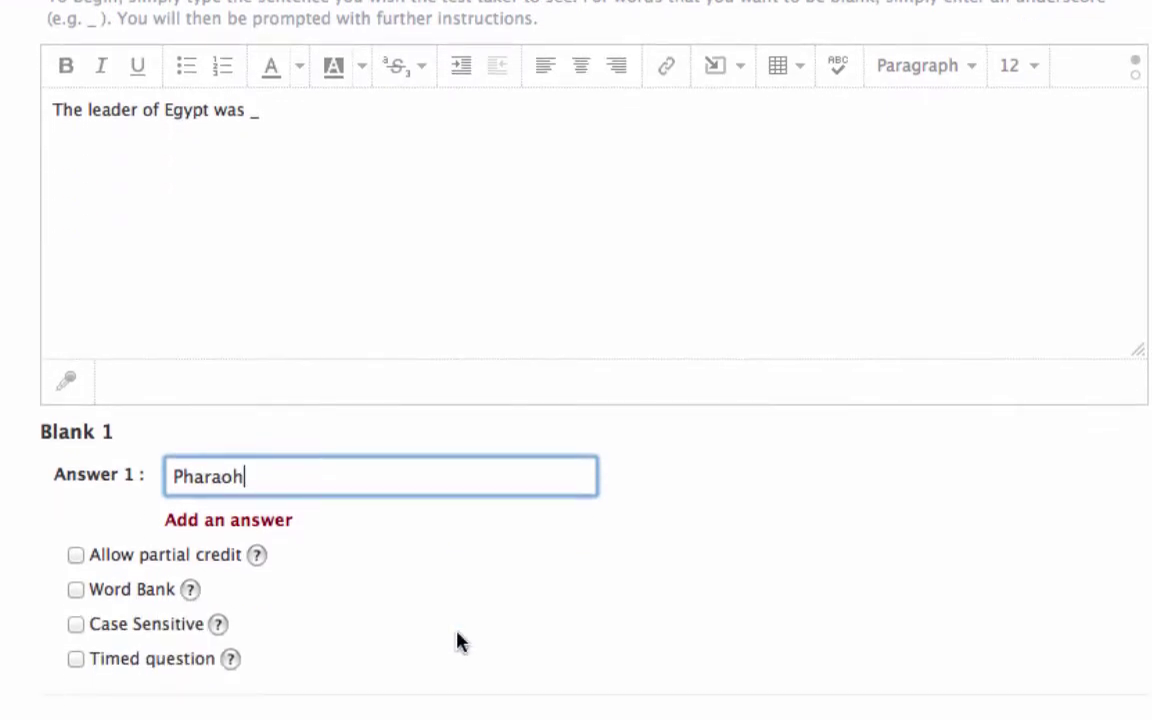
click(299, 519)
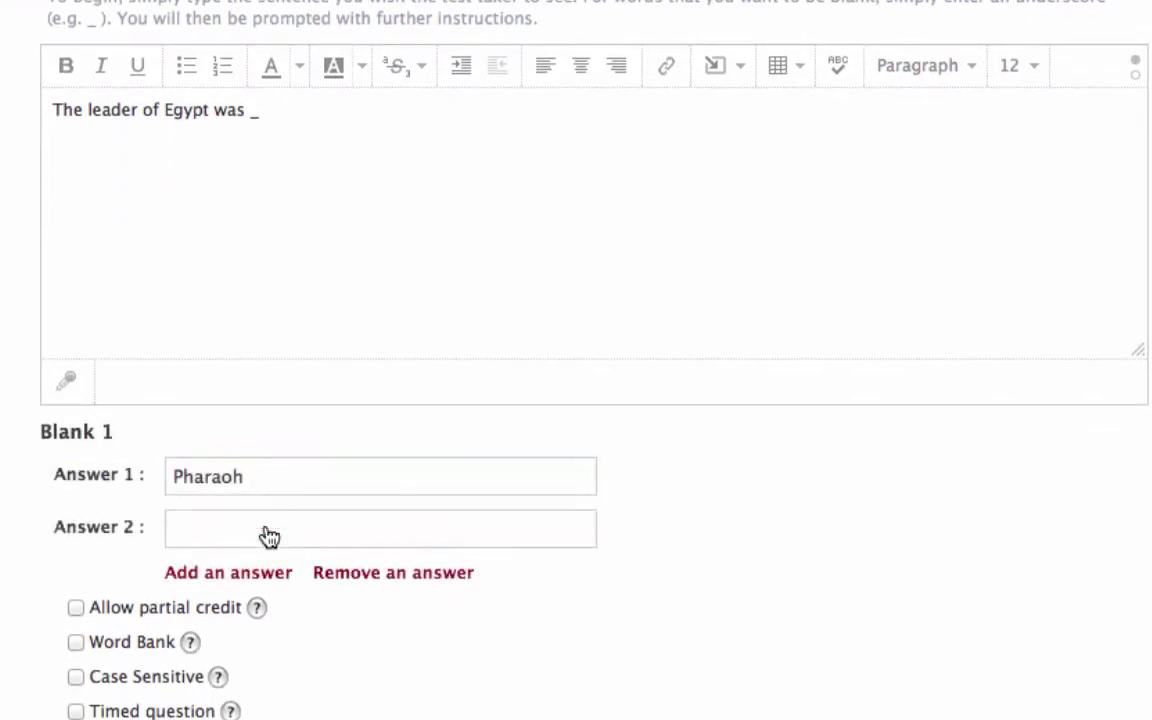
click(267, 535)
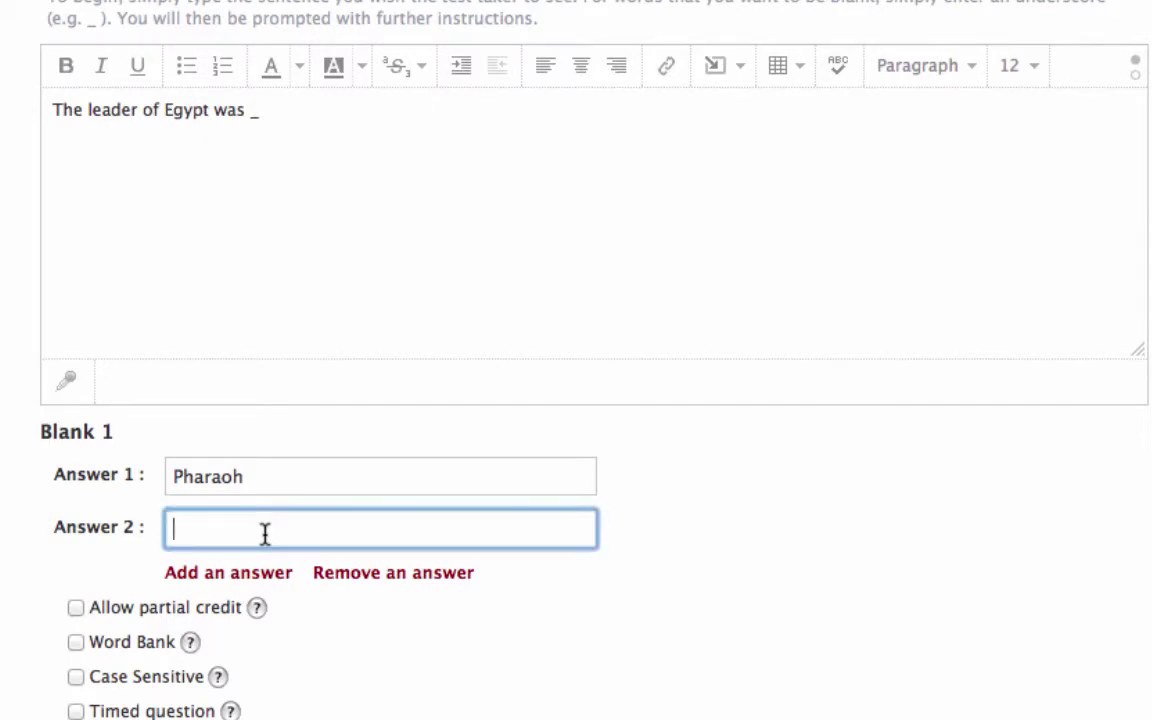
text(pharaoh)
- Add Pharoah as a third answer, keeping the misspelling, and create question 4
click(267, 583)
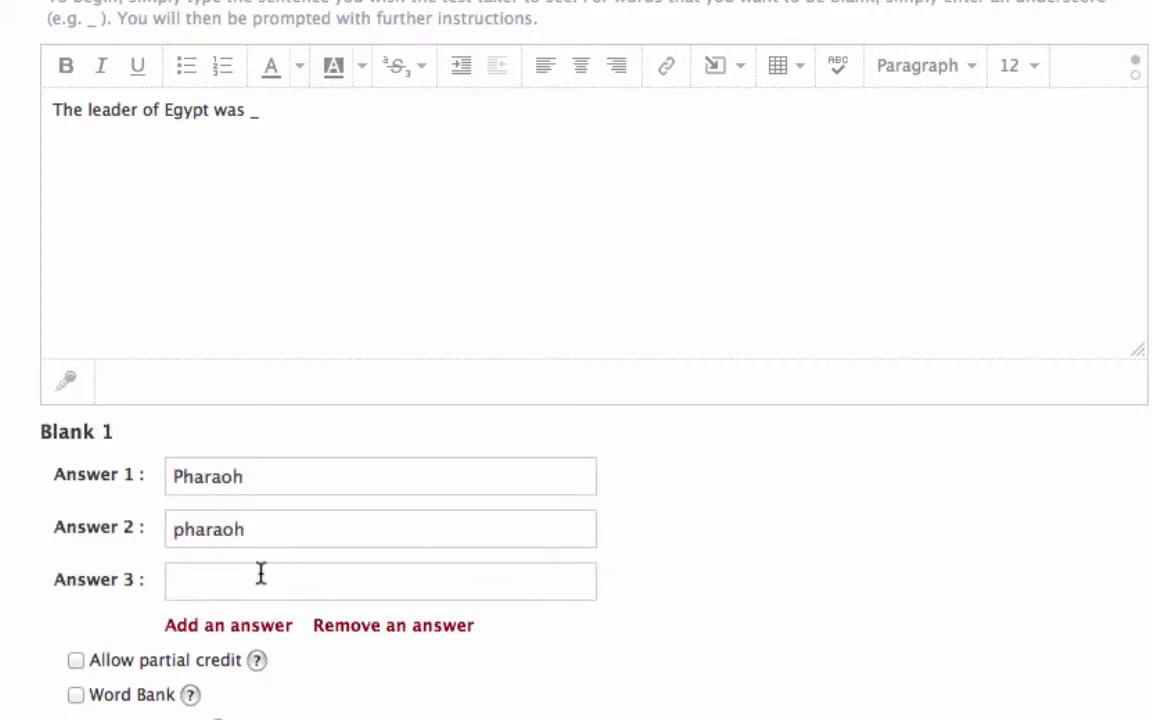
click(260, 573)
text(P)
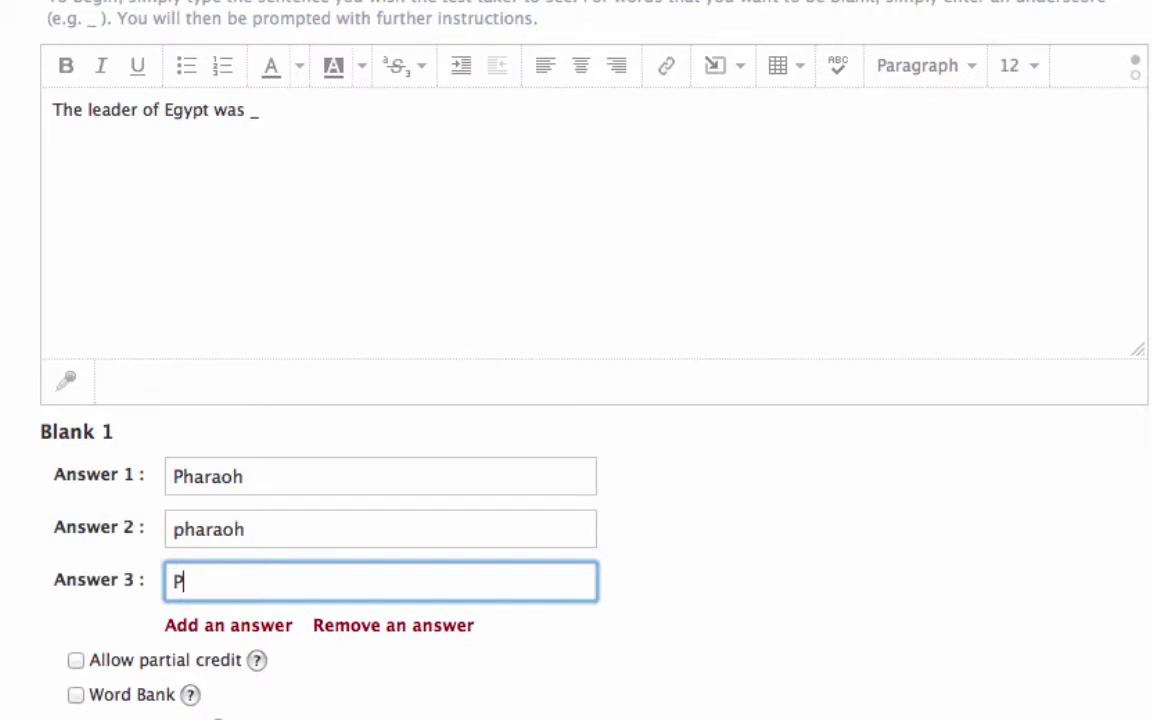
text(haroah)
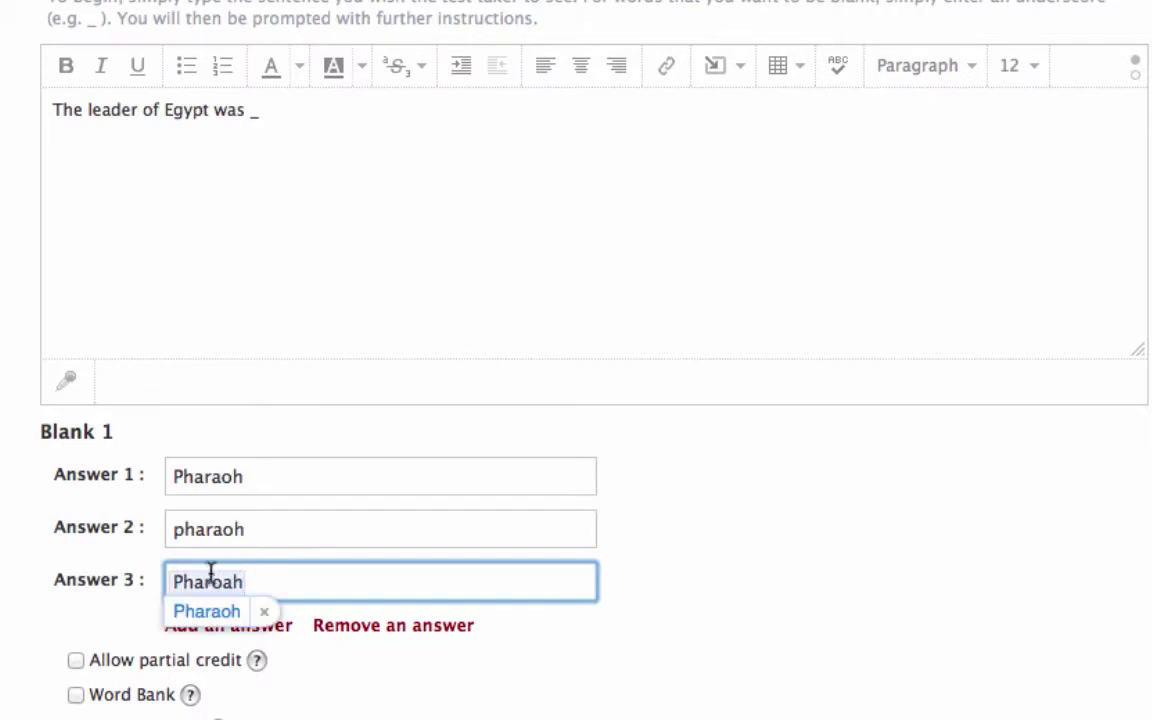
click(264, 612)
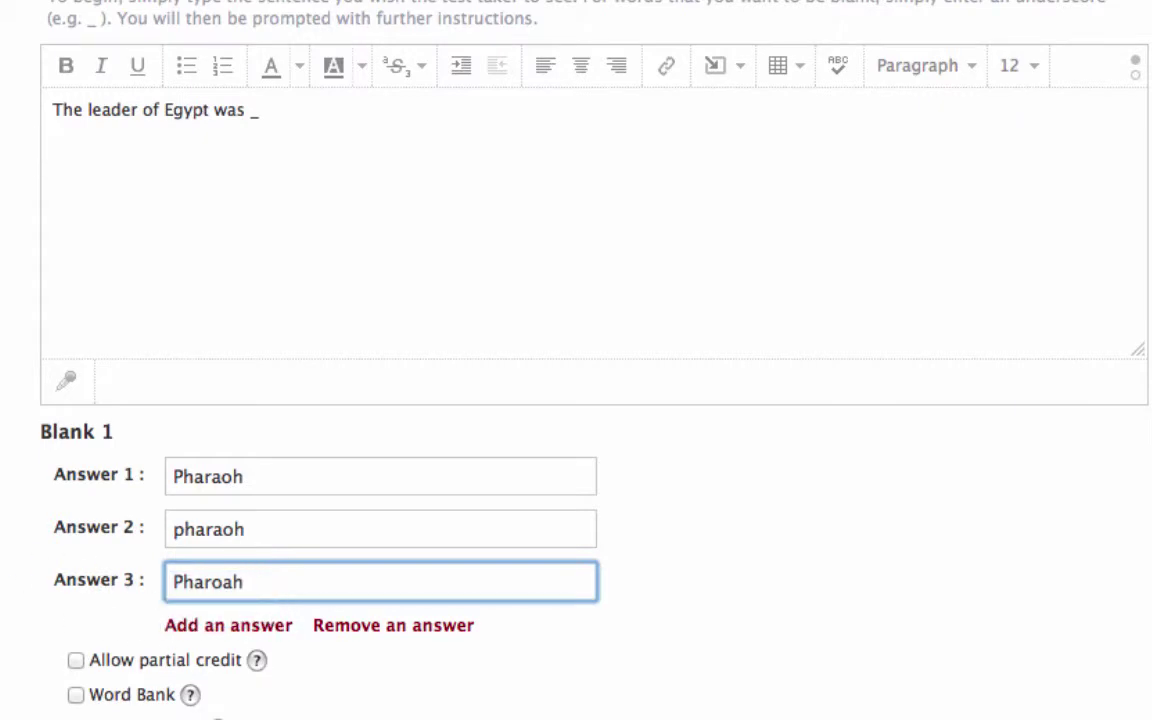
scroll(3, 555, down, 2)
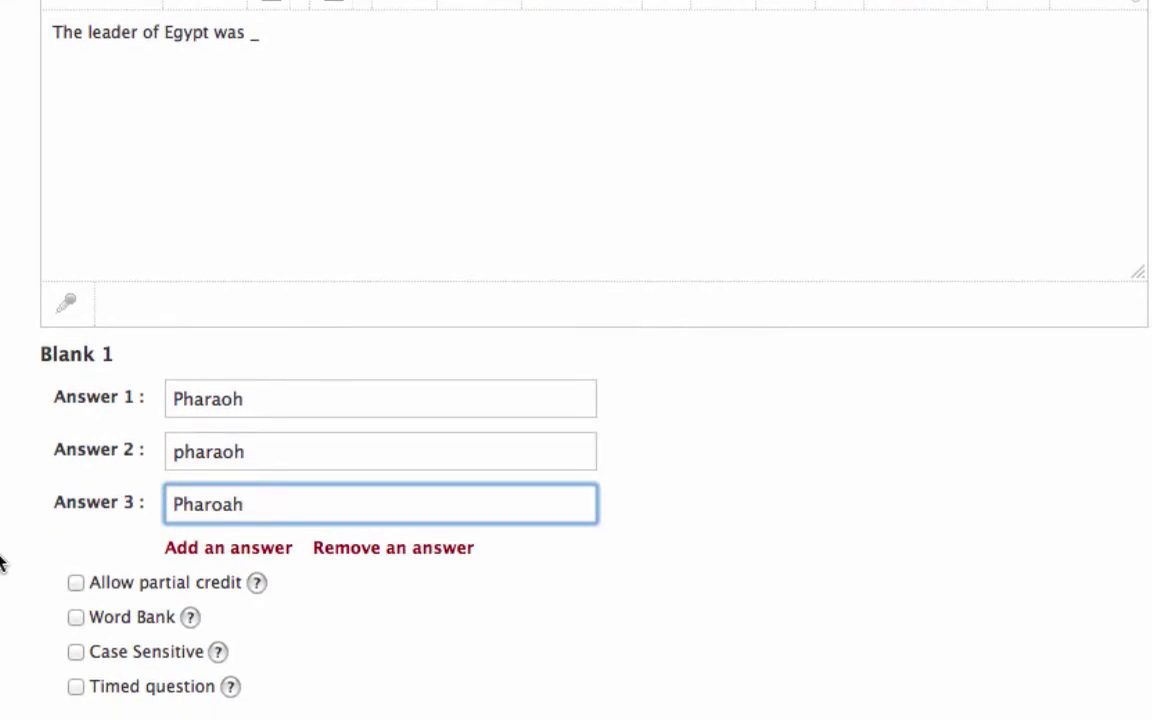
scroll(2, 562, down, 2)
scroll(2, 562, down, 1)
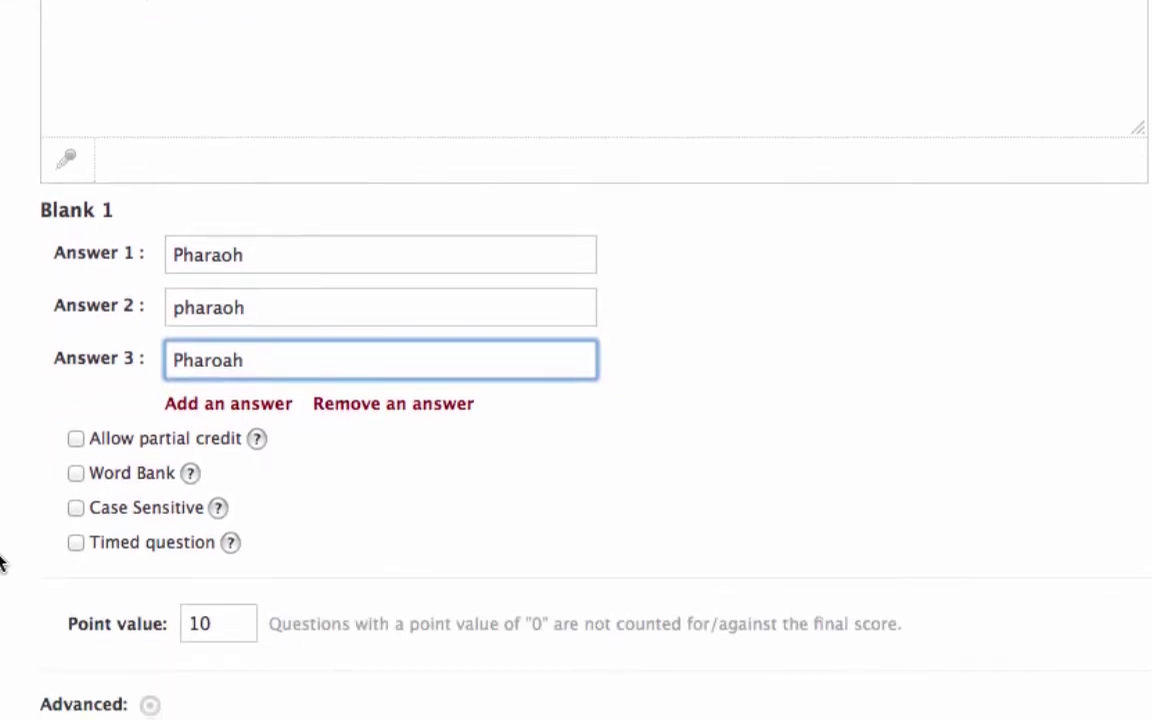
scroll(2, 562, down, 2)
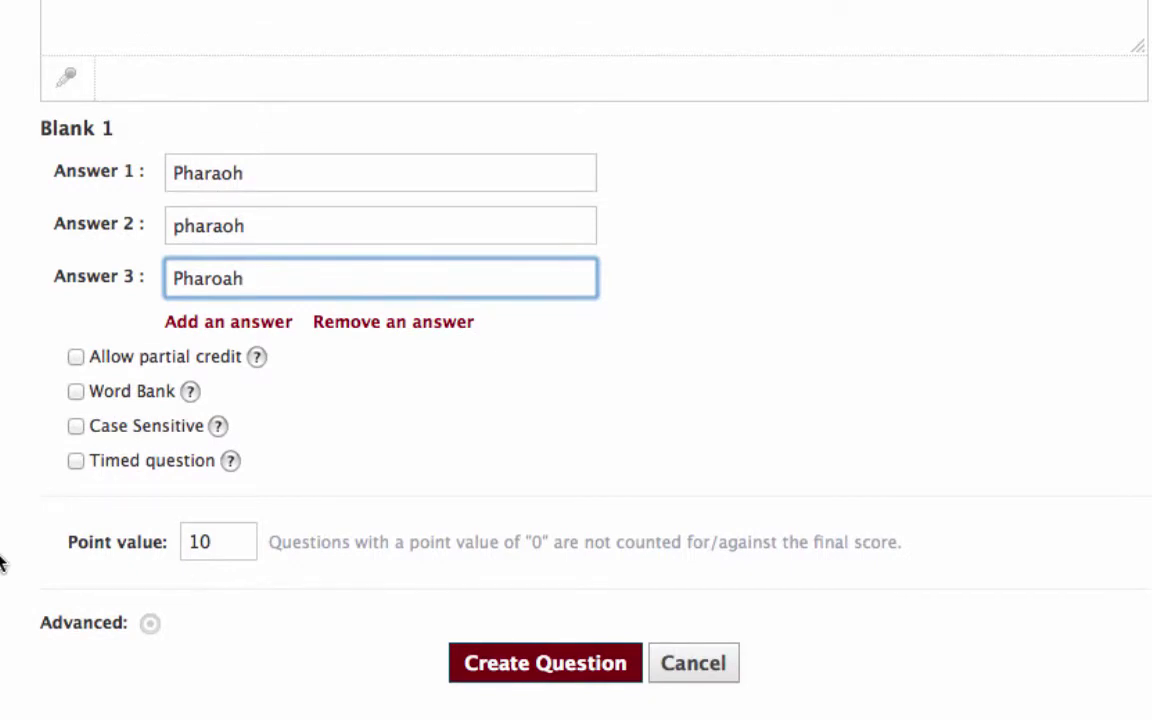
click(560, 665)
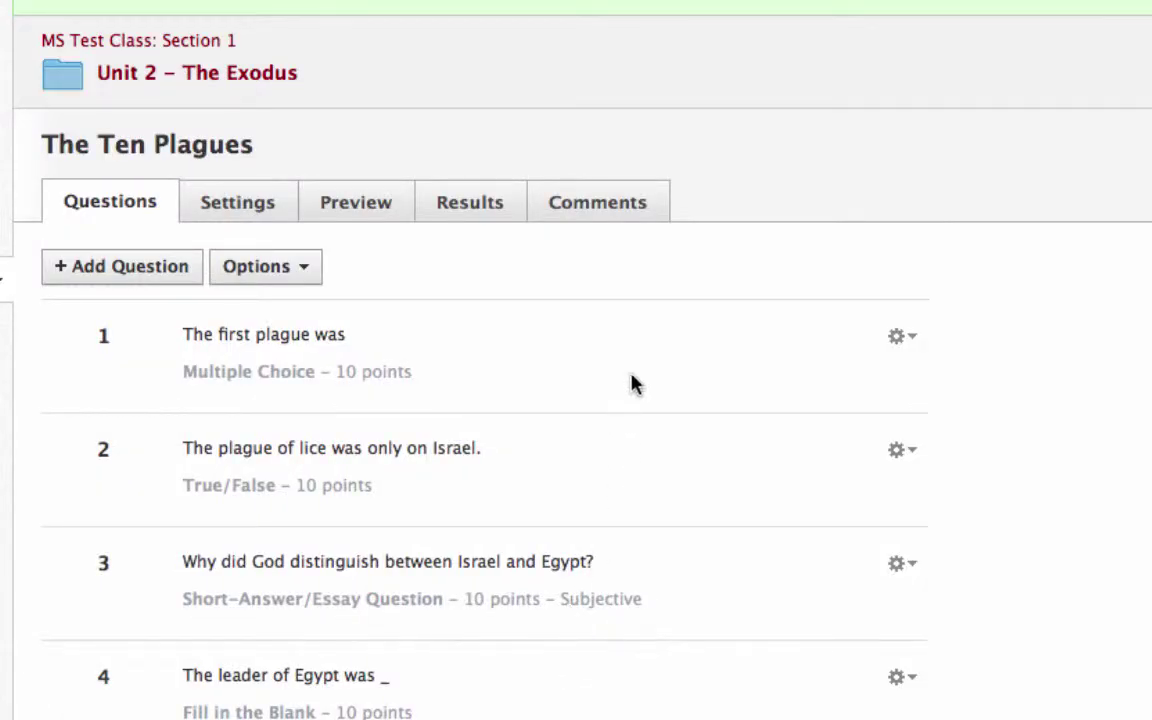
- Dismiss the question list's Options menu and switch to The Ten Plagues quiz Settings
click(311, 277)
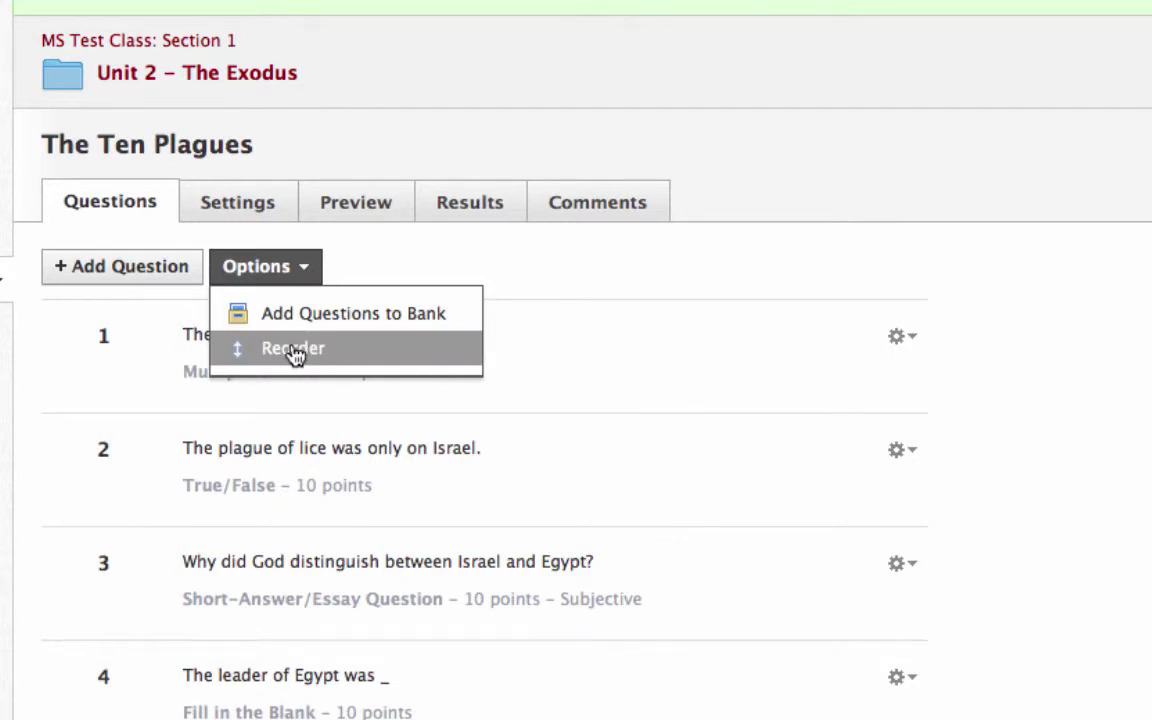
scroll(296, 355, down, 1)
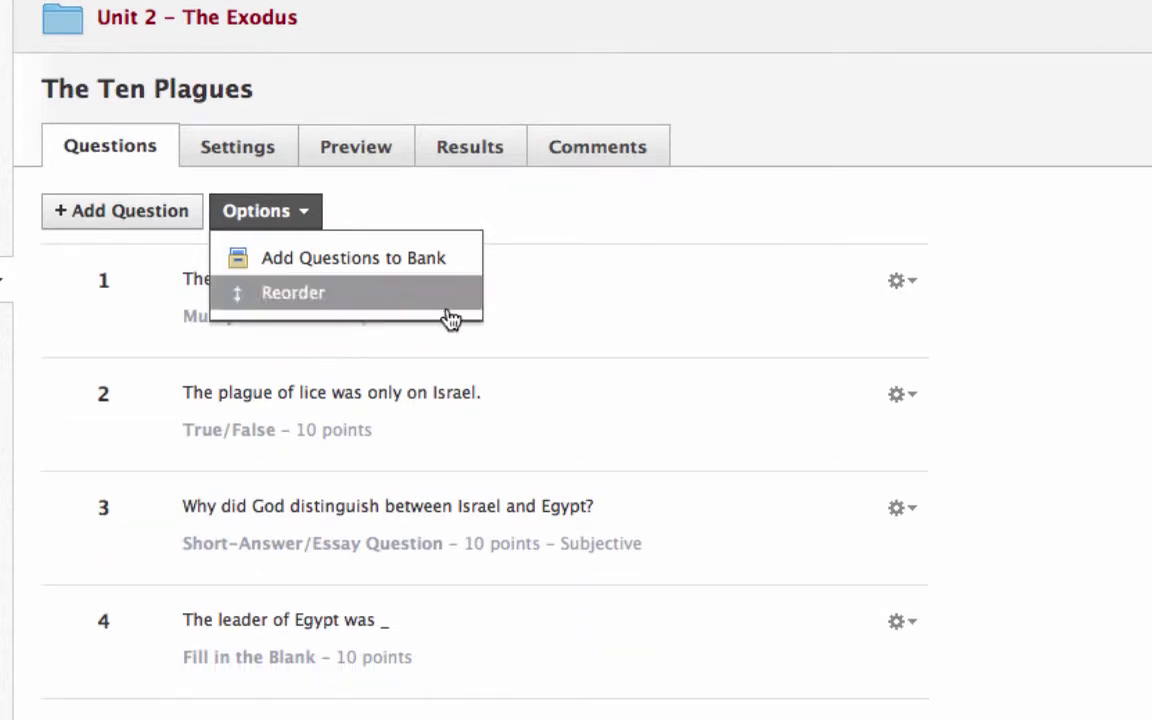
click(590, 210)
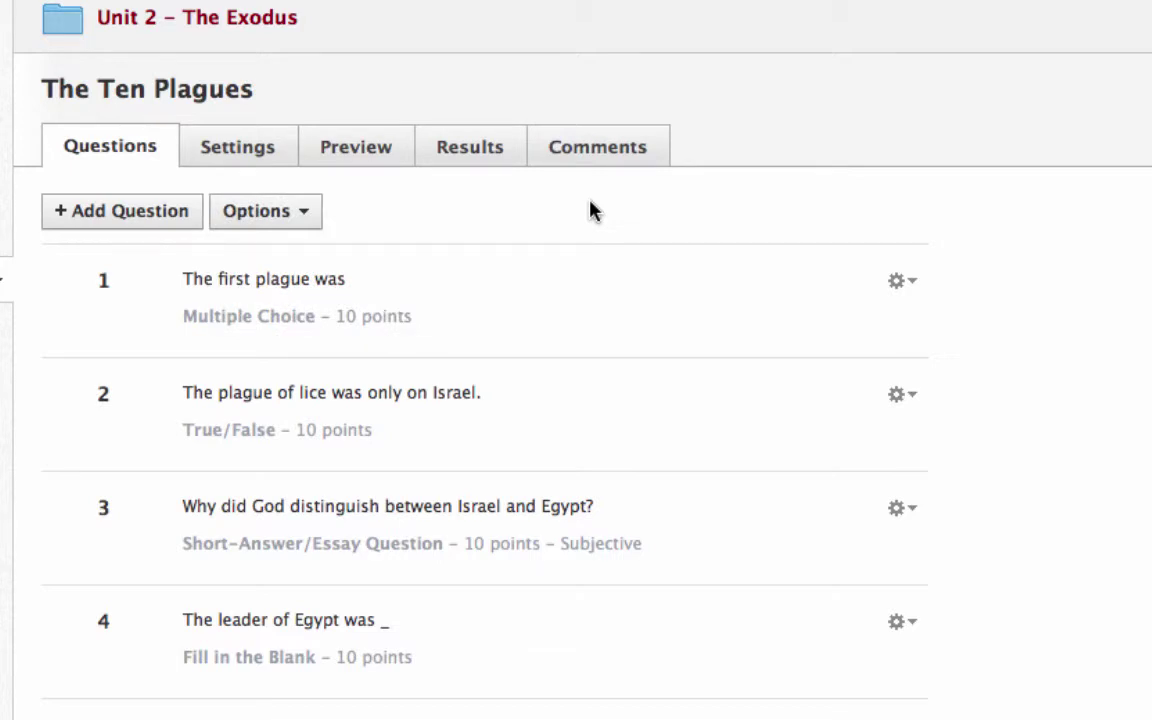
click(238, 150)
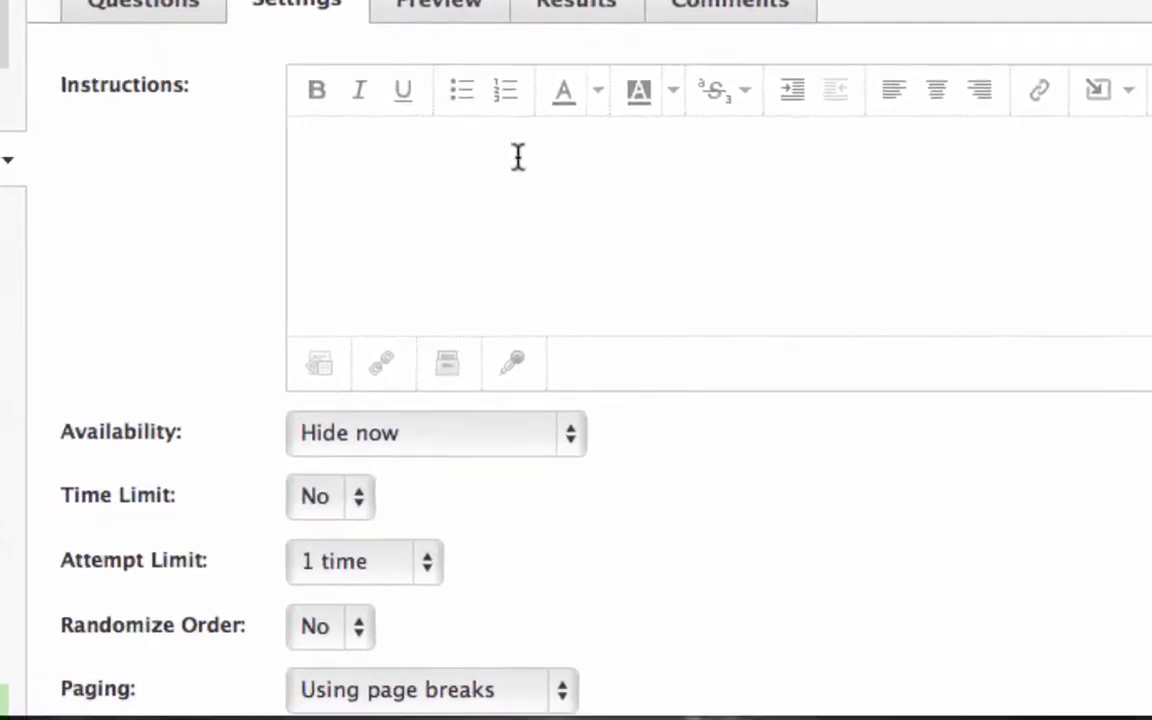
- Set the quiz Availability to Available now, after briefly trying a date range and Hide now
scroll(205, 163, down, 1)
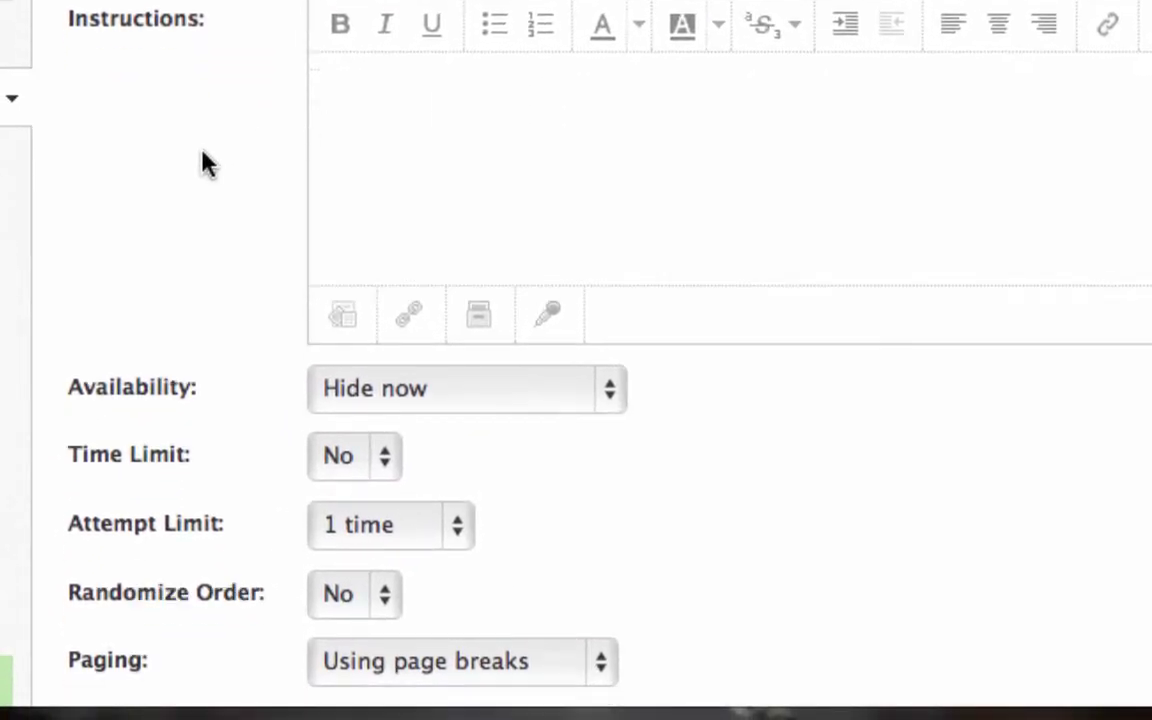
scroll(205, 163, down, 5)
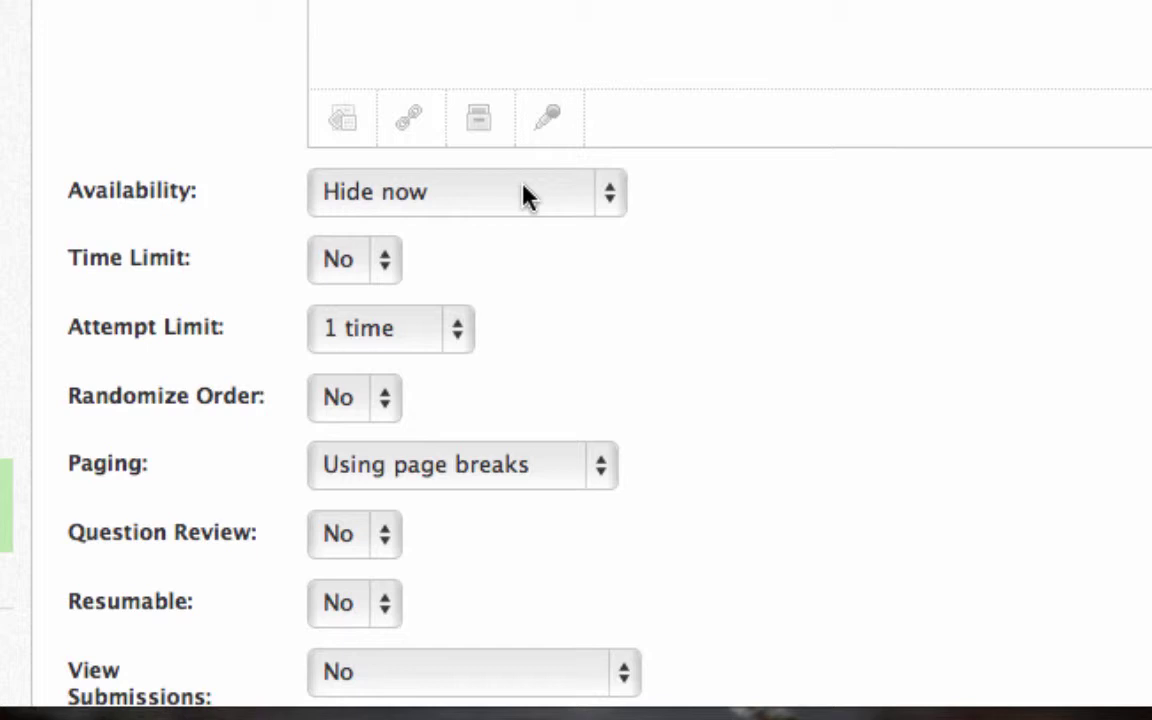
click(610, 198)
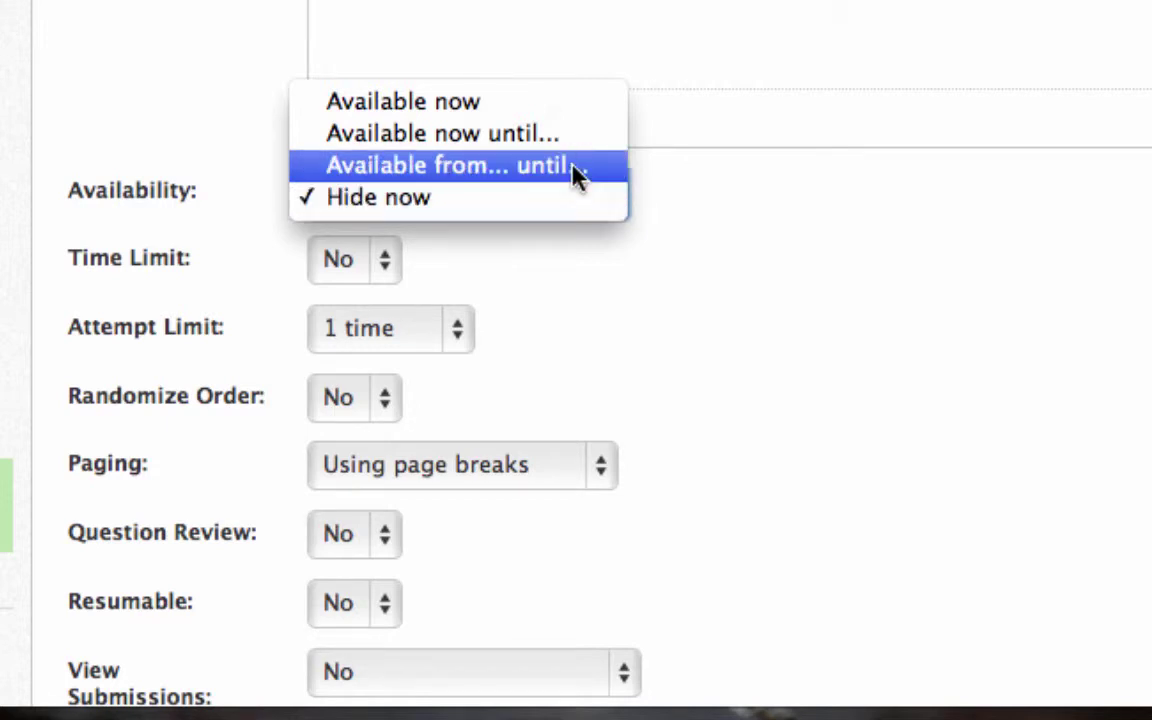
click(575, 170)
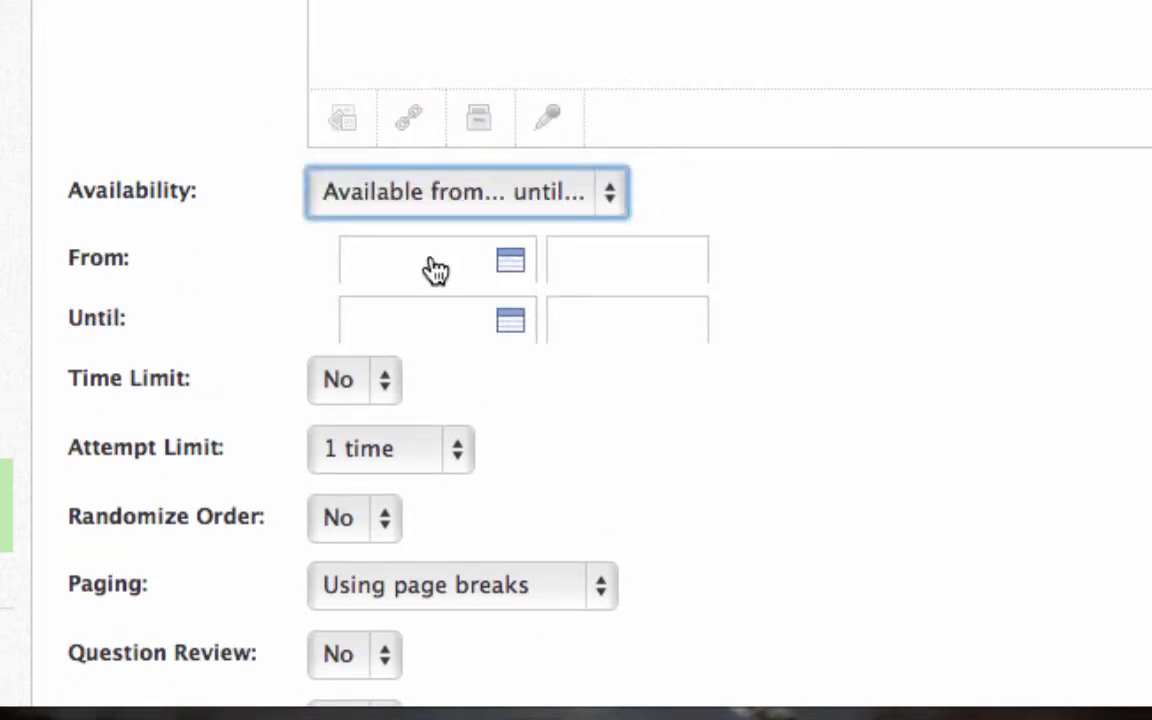
click(596, 192)
click(566, 229)
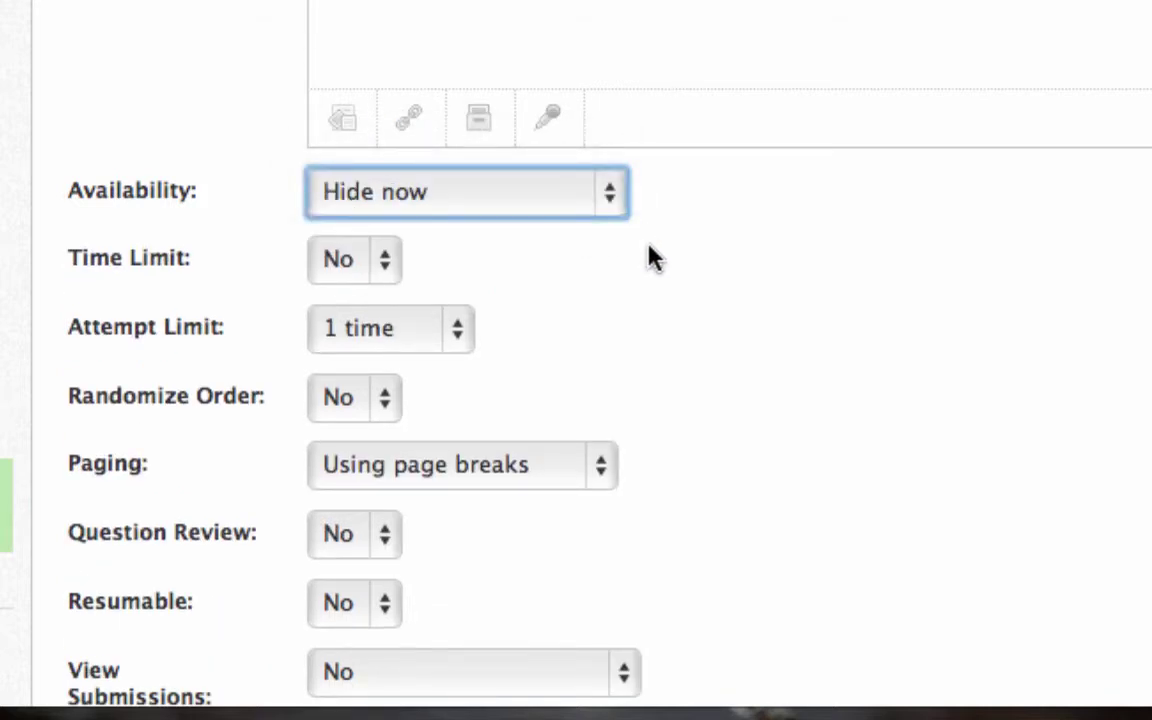
click(611, 200)
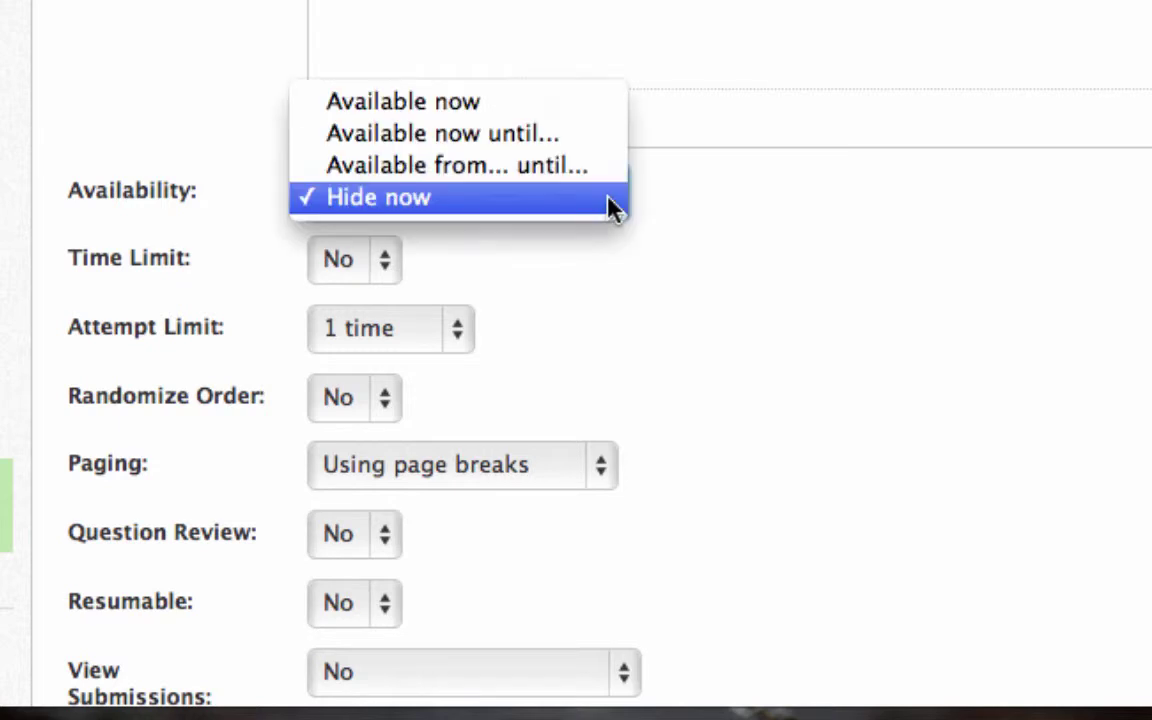
click(586, 106)
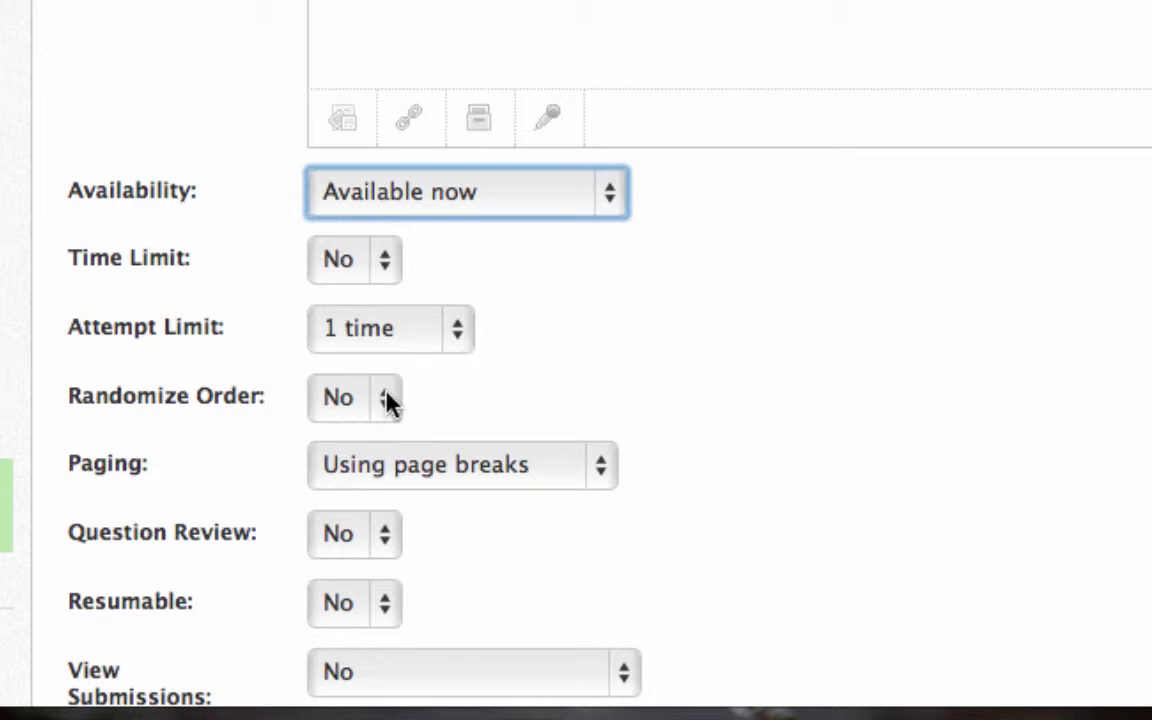
- Turn on randomized question order and allow question review after submitting
click(388, 402)
click(381, 374)
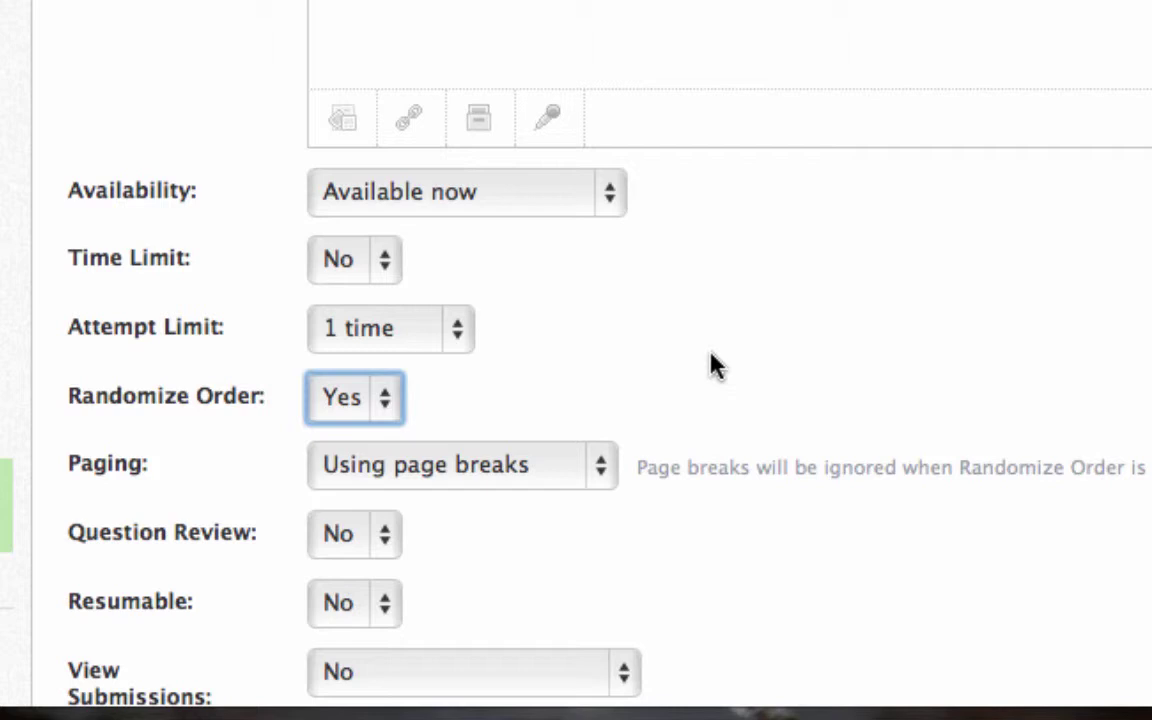
scroll(711, 366, down, 3)
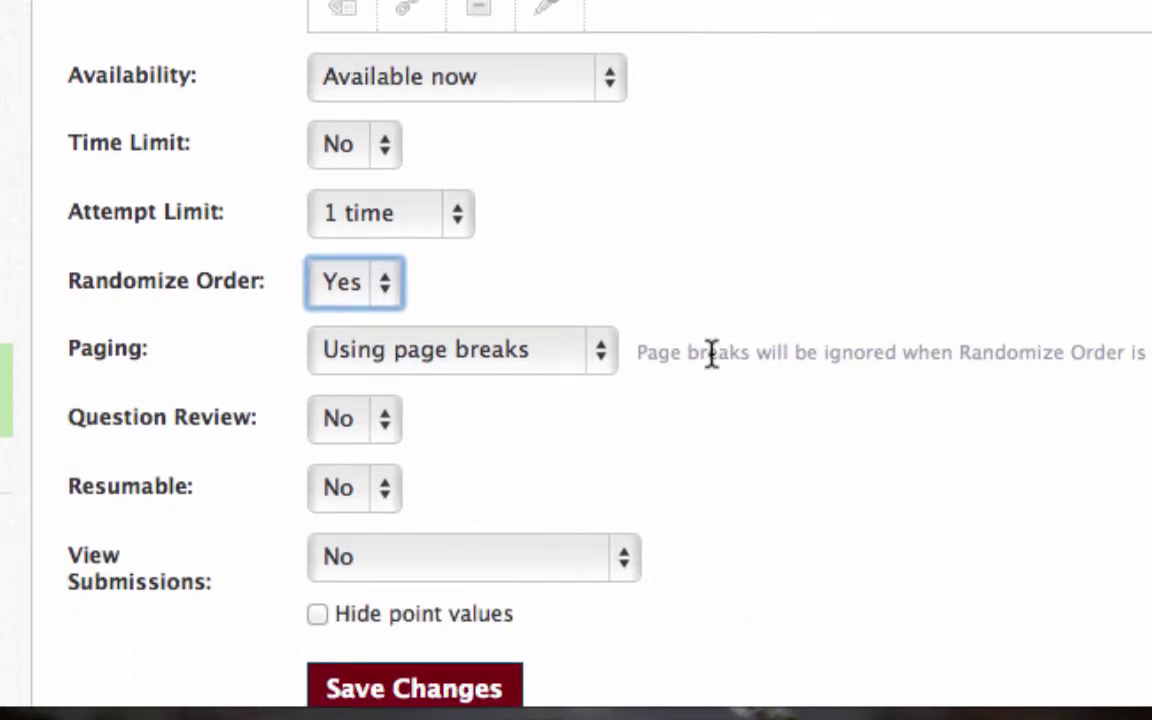
click(385, 433)
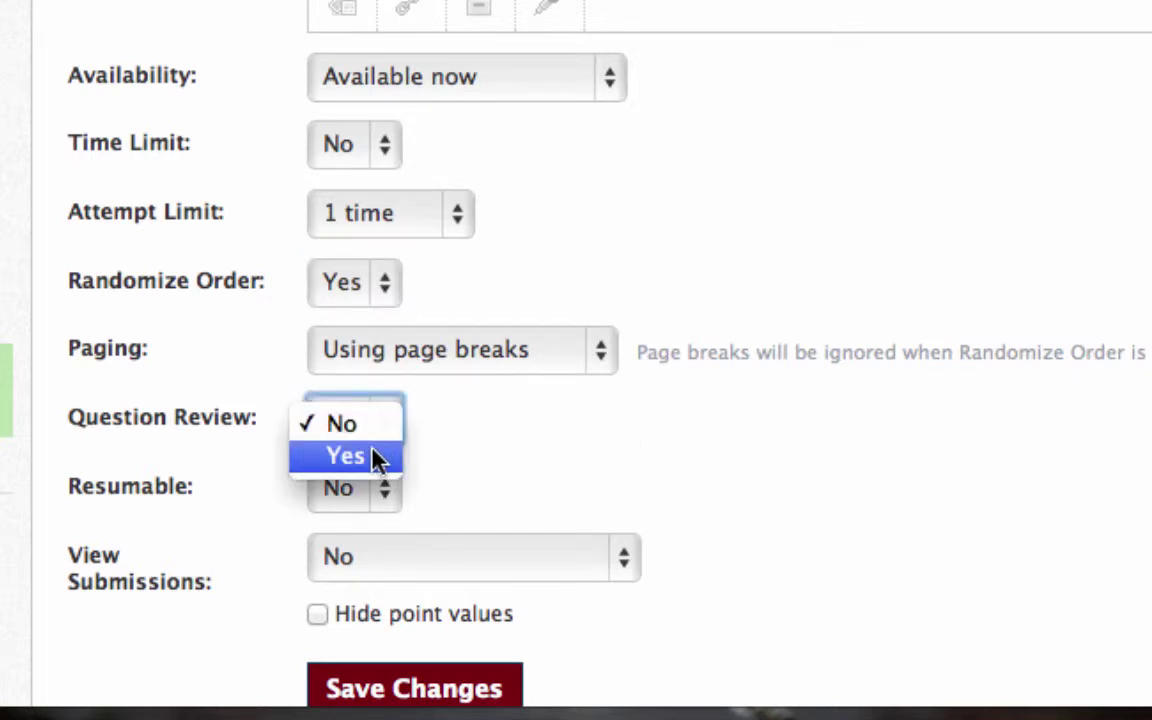
click(376, 458)
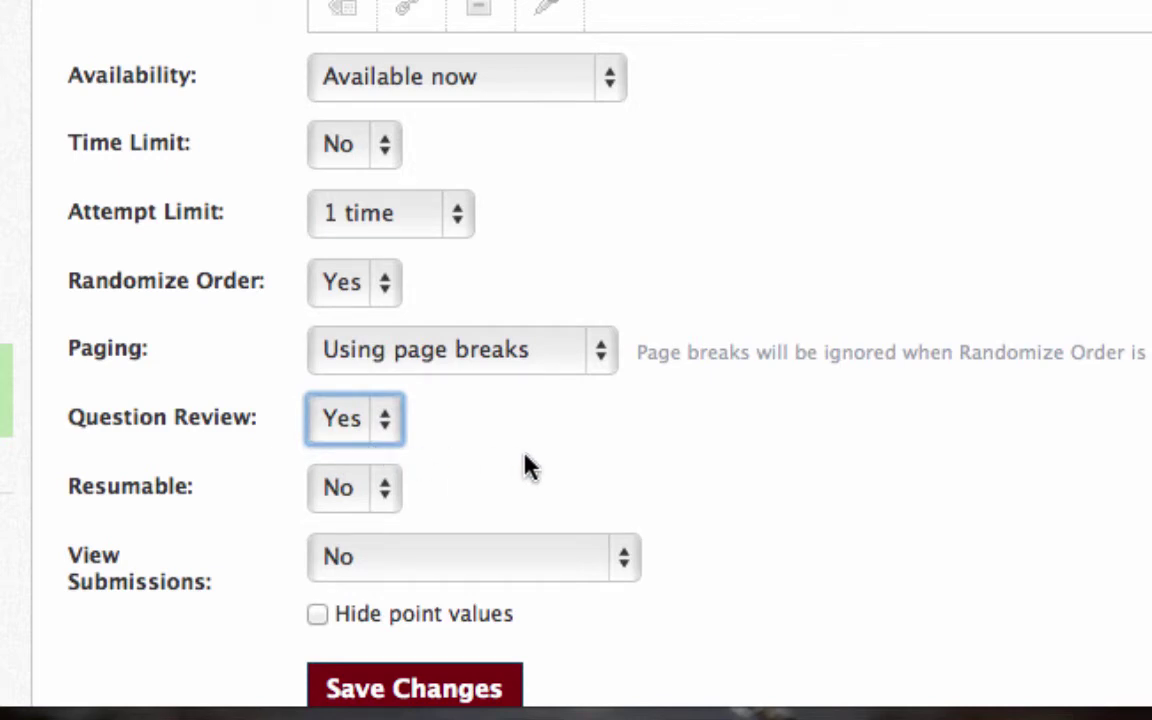
- Keep Resumable at No and set View Submissions back to No
scroll(527, 466, down, 2)
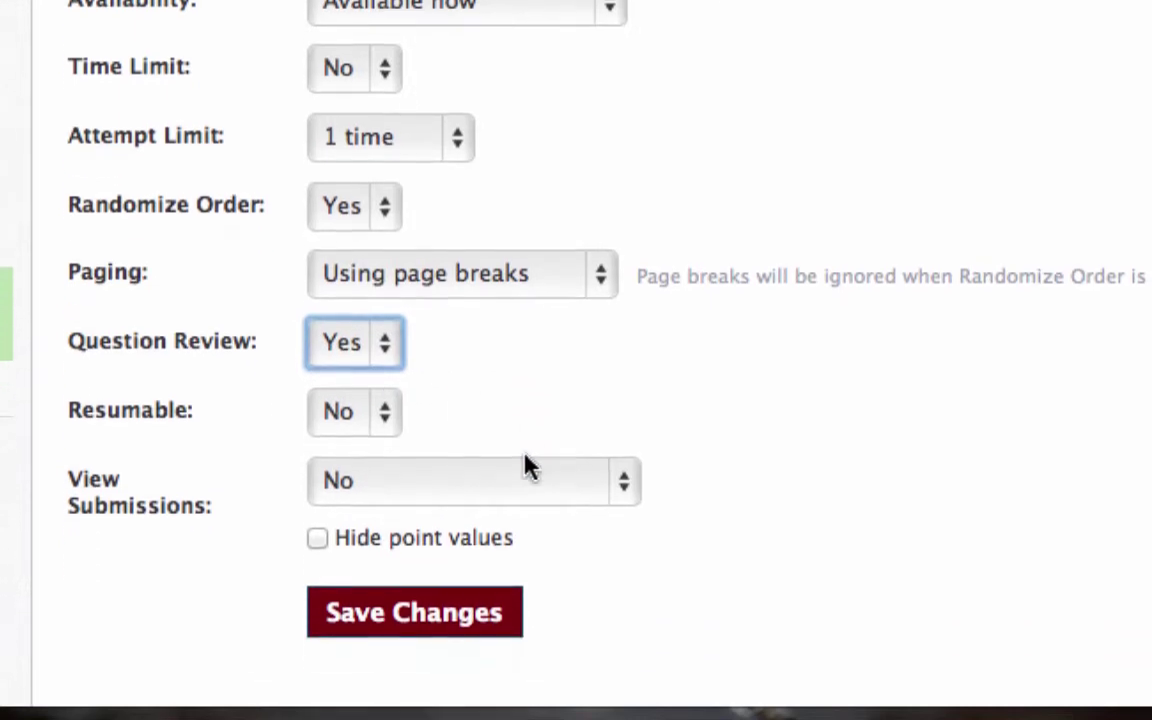
click(388, 416)
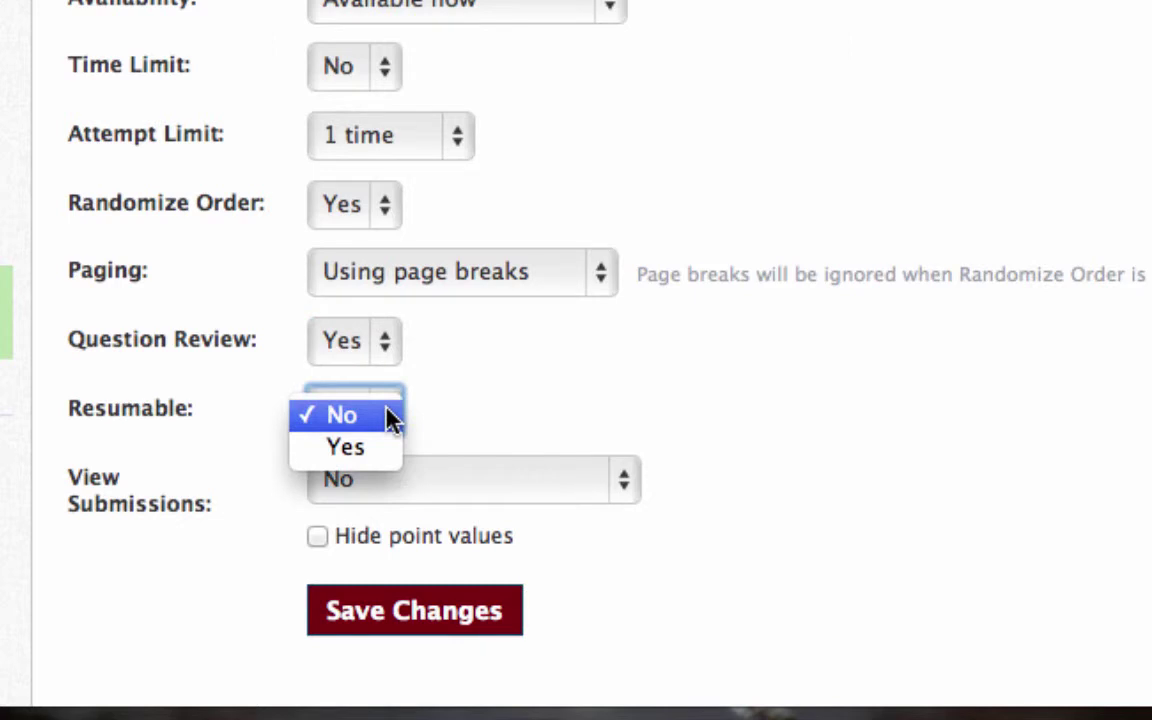
click(390, 417)
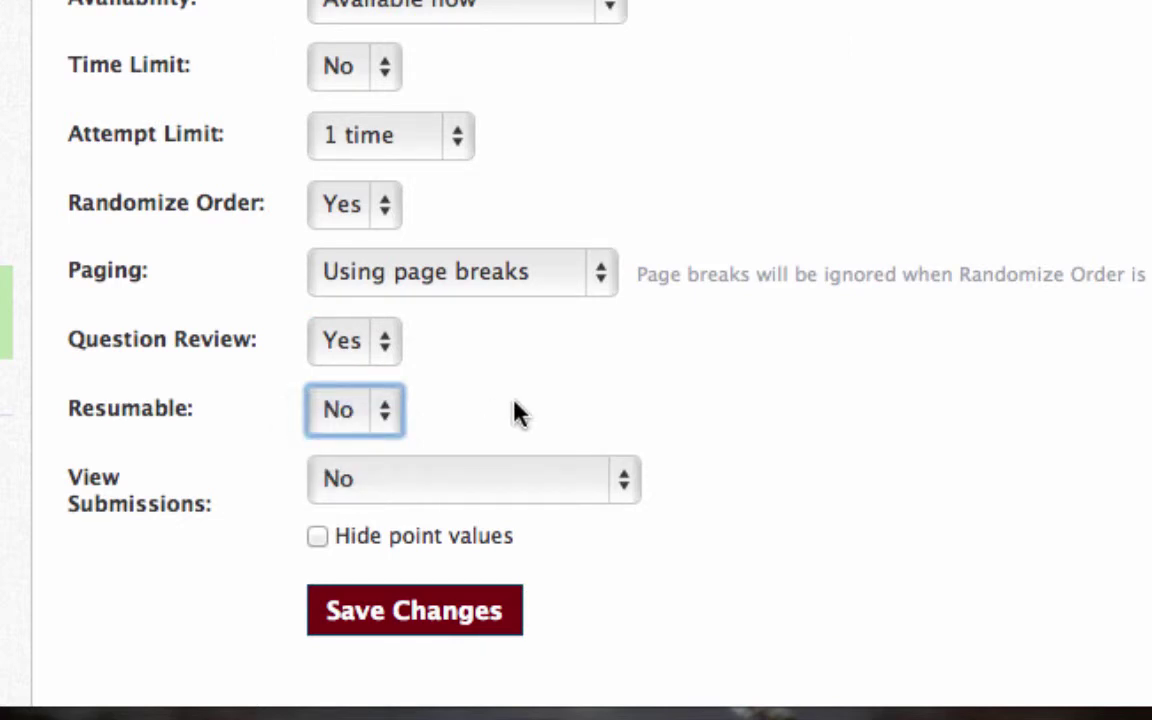
click(618, 476)
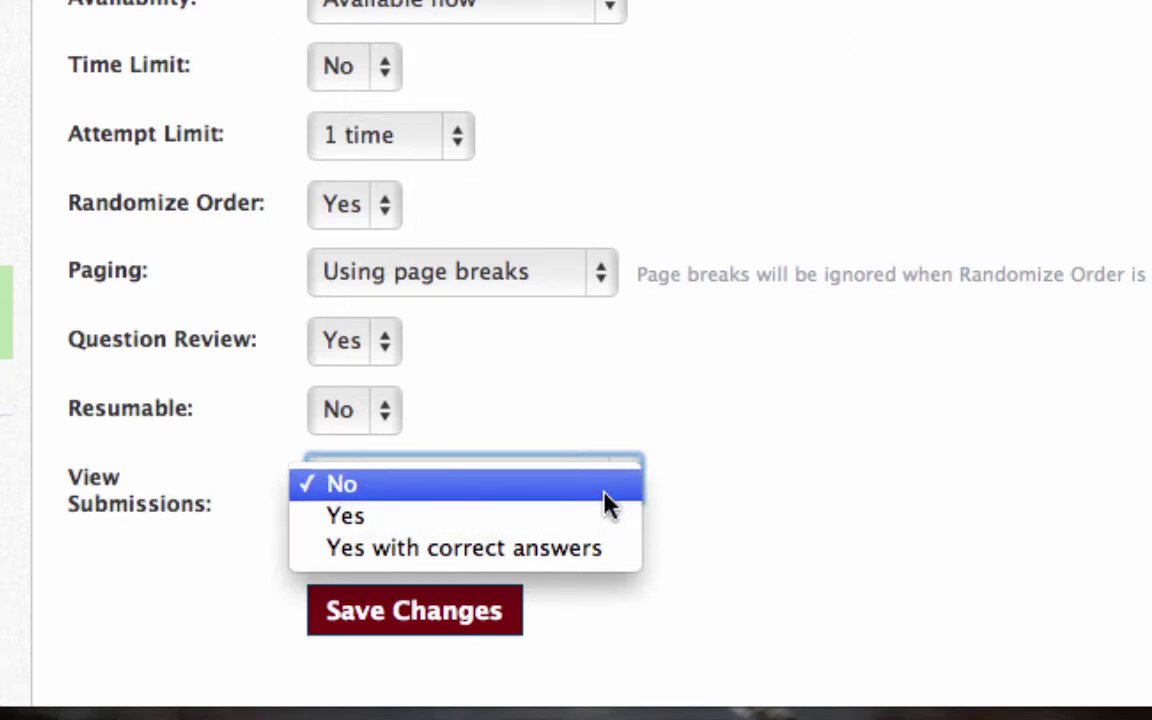
click(598, 562)
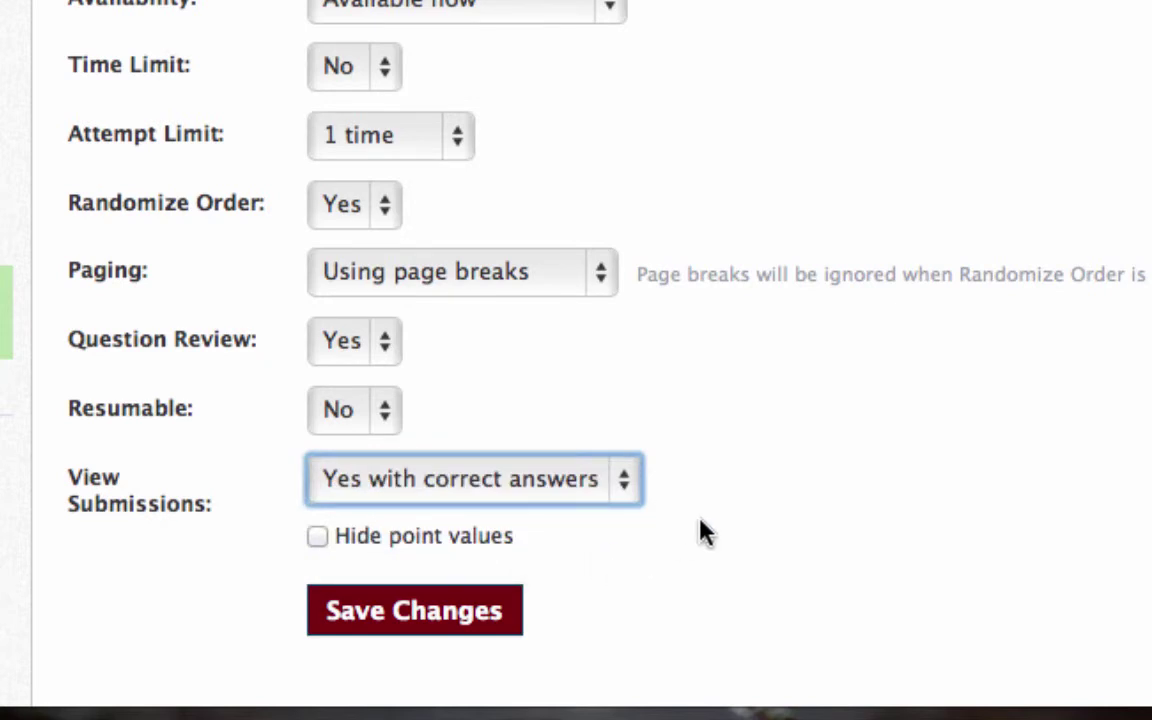
click(623, 480)
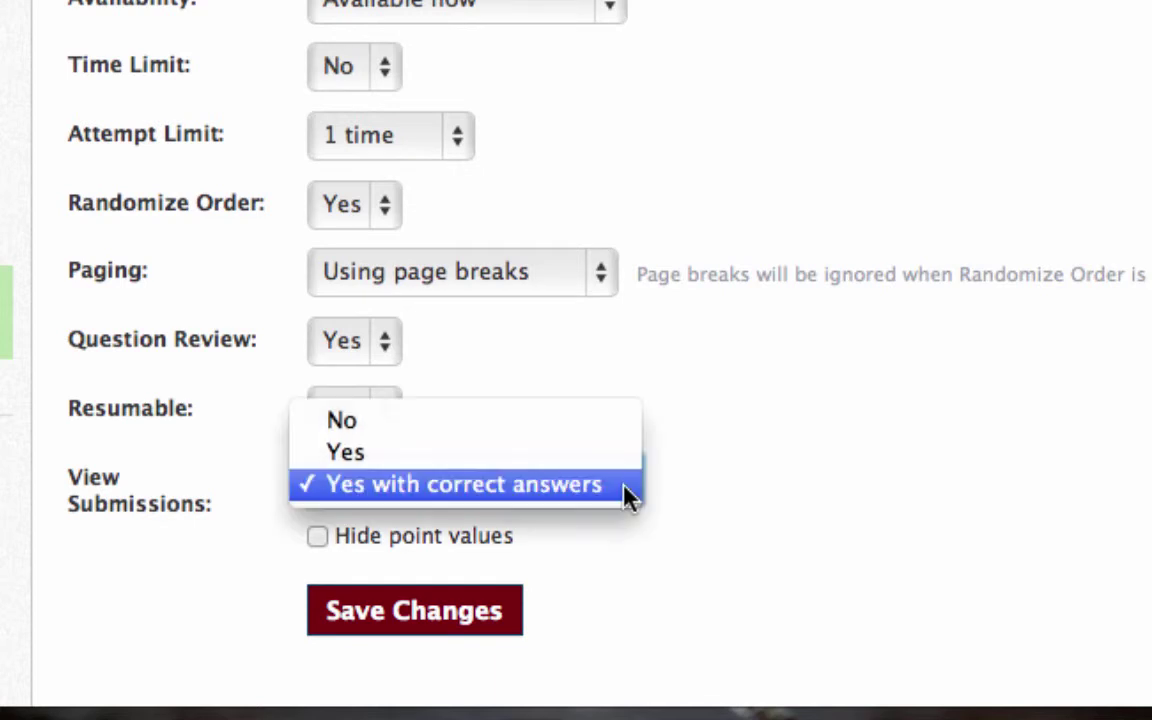
click(610, 428)
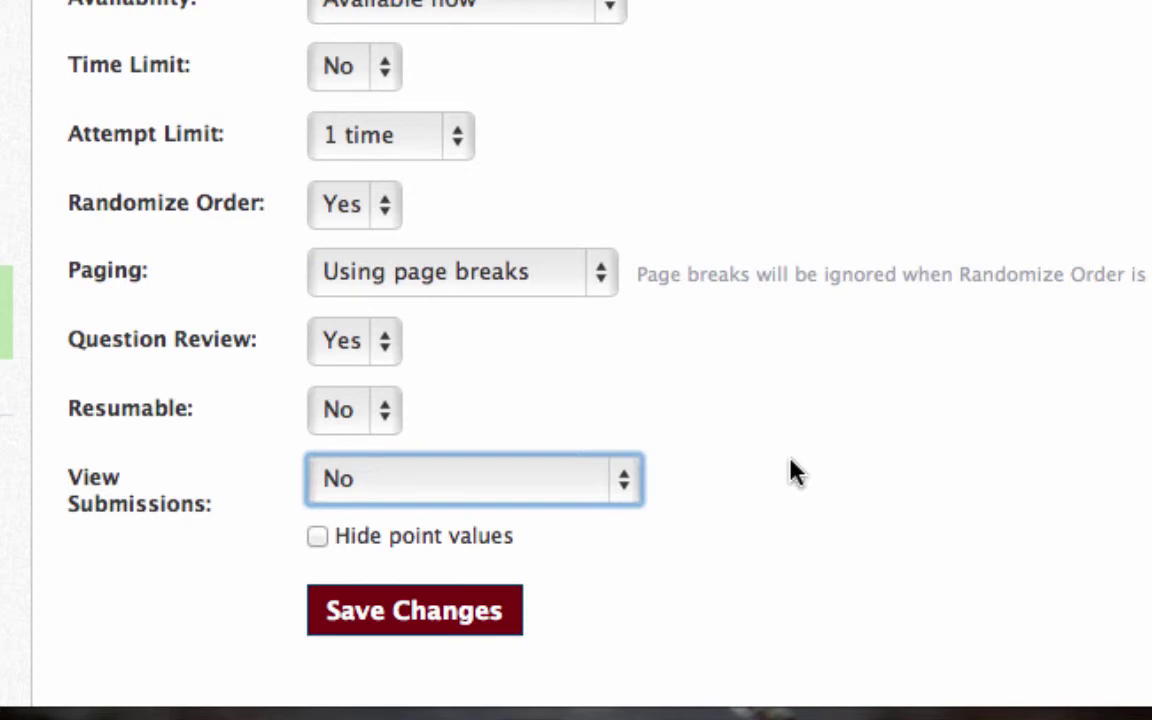
scroll(792, 472, down, 3)
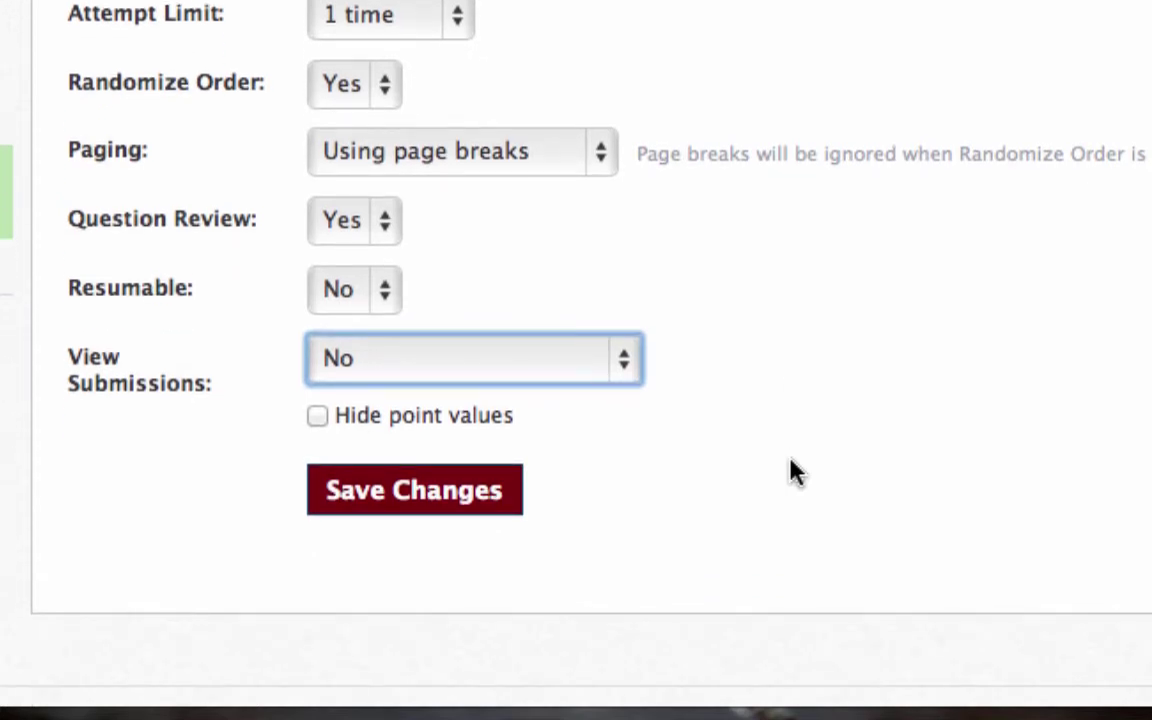
- Save the settings, then begin the quiz preview and scroll through its four questions
click(452, 505)
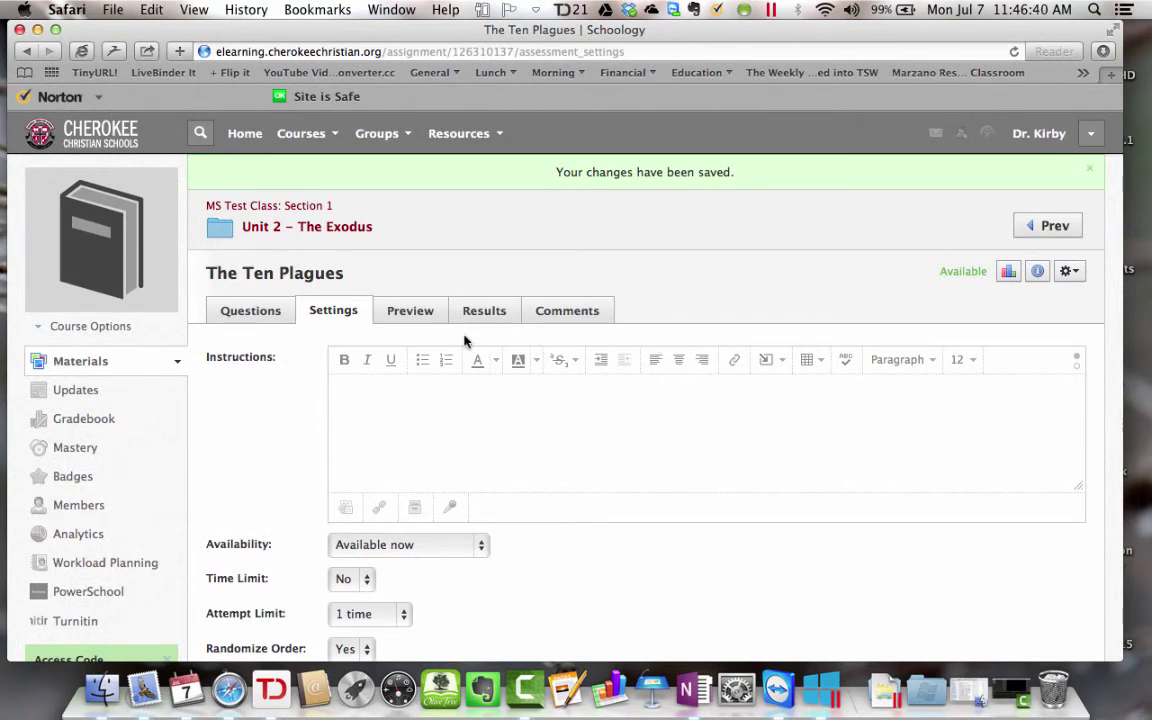
click(417, 319)
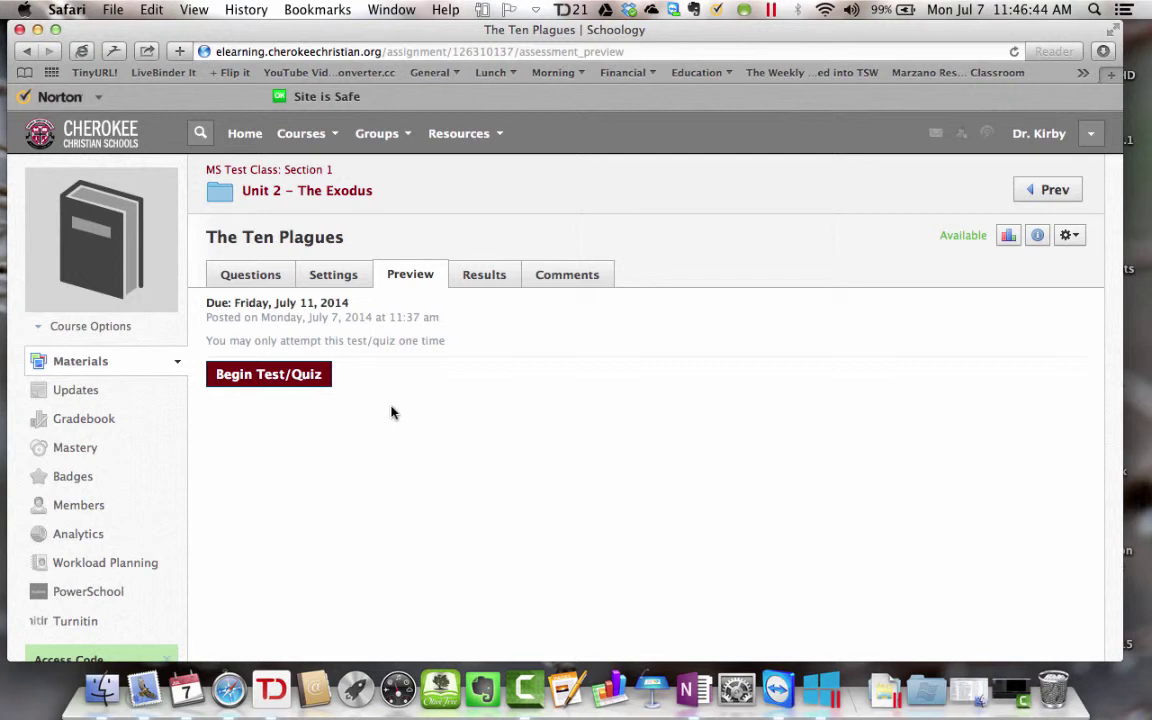
click(303, 381)
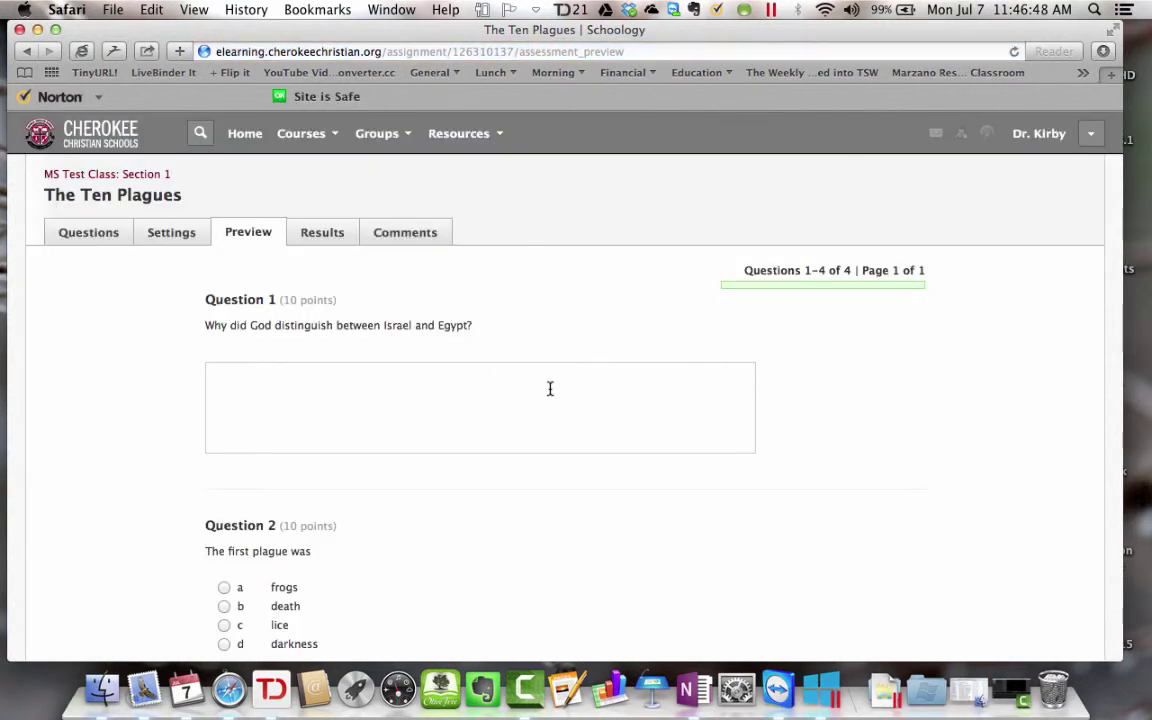
scroll(549, 390, down, 5)
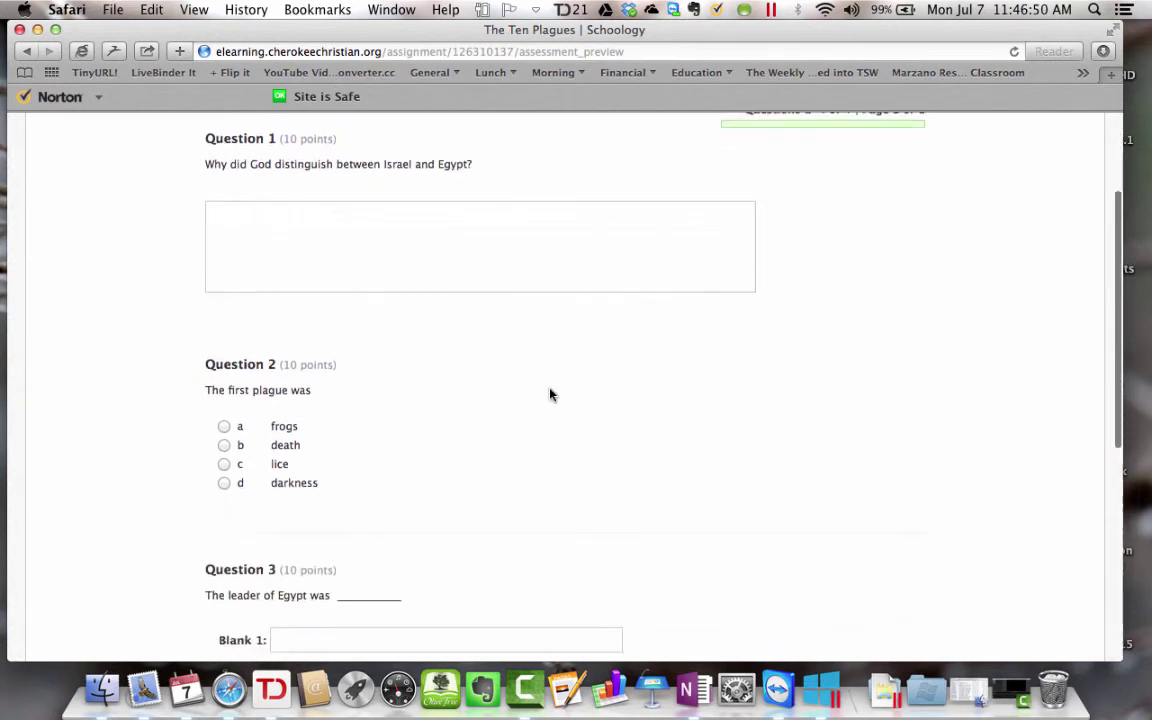
scroll(549, 394, down, 5)
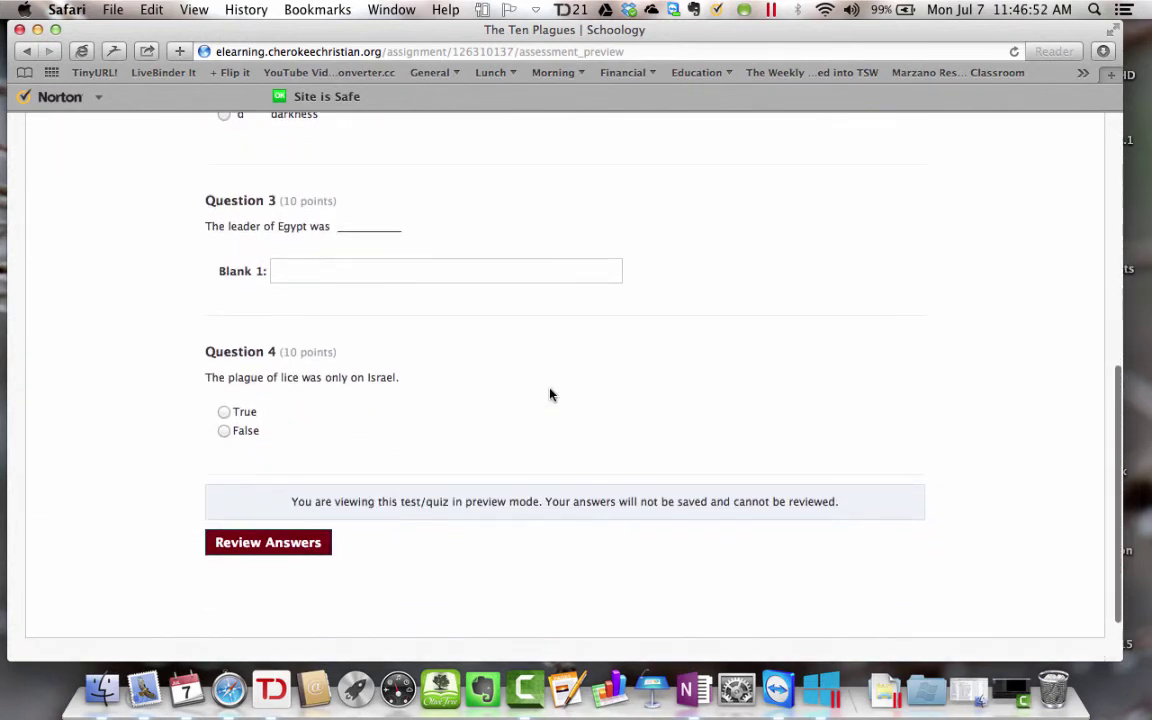
scroll(549, 394, down, 1)
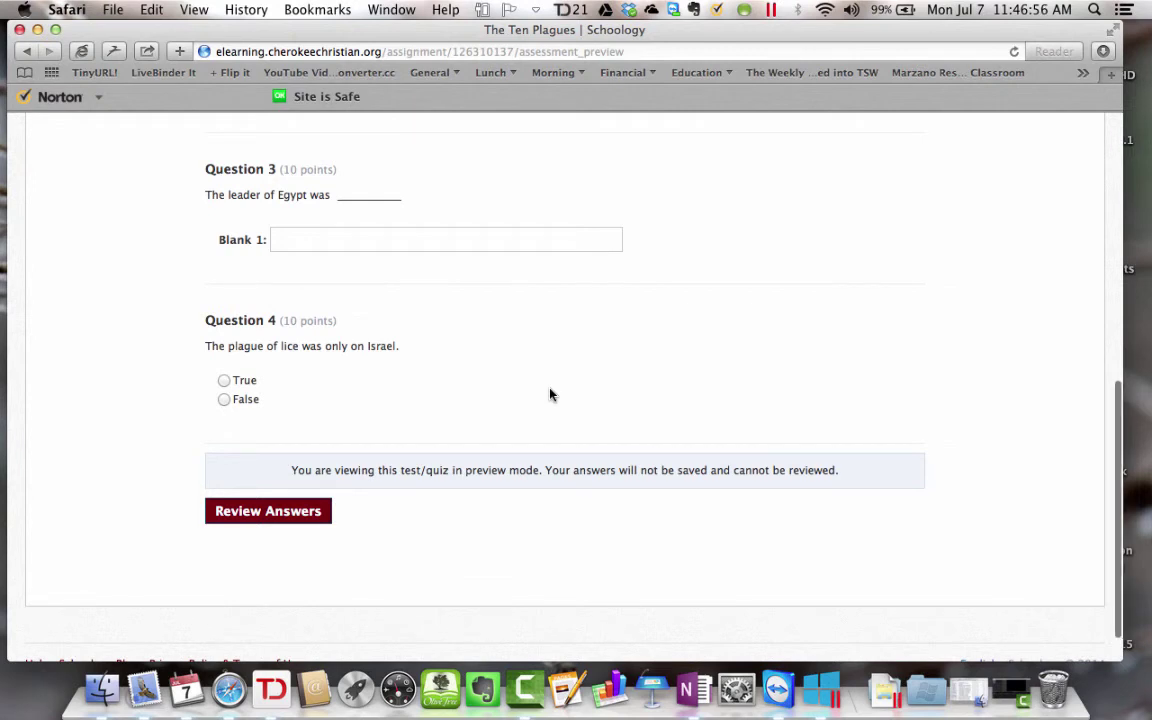
scroll(549, 394, up, 10)
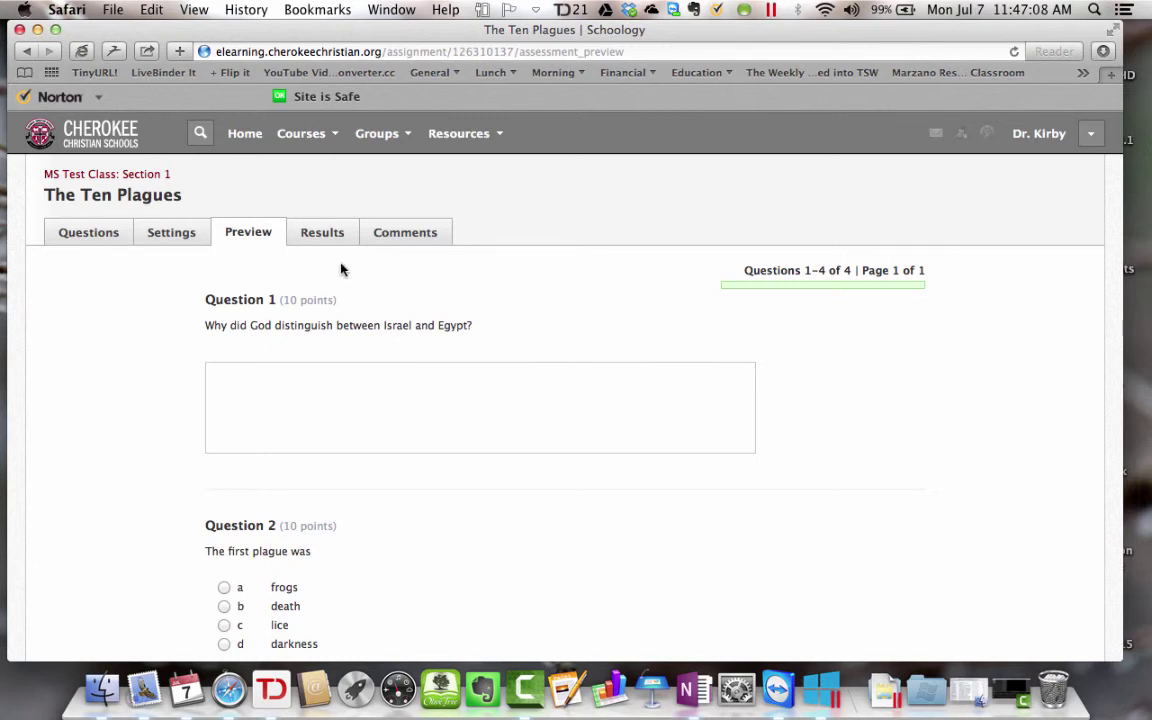
- Leave the preview for Results and view them by question, with each question's type and points
click(334, 236)
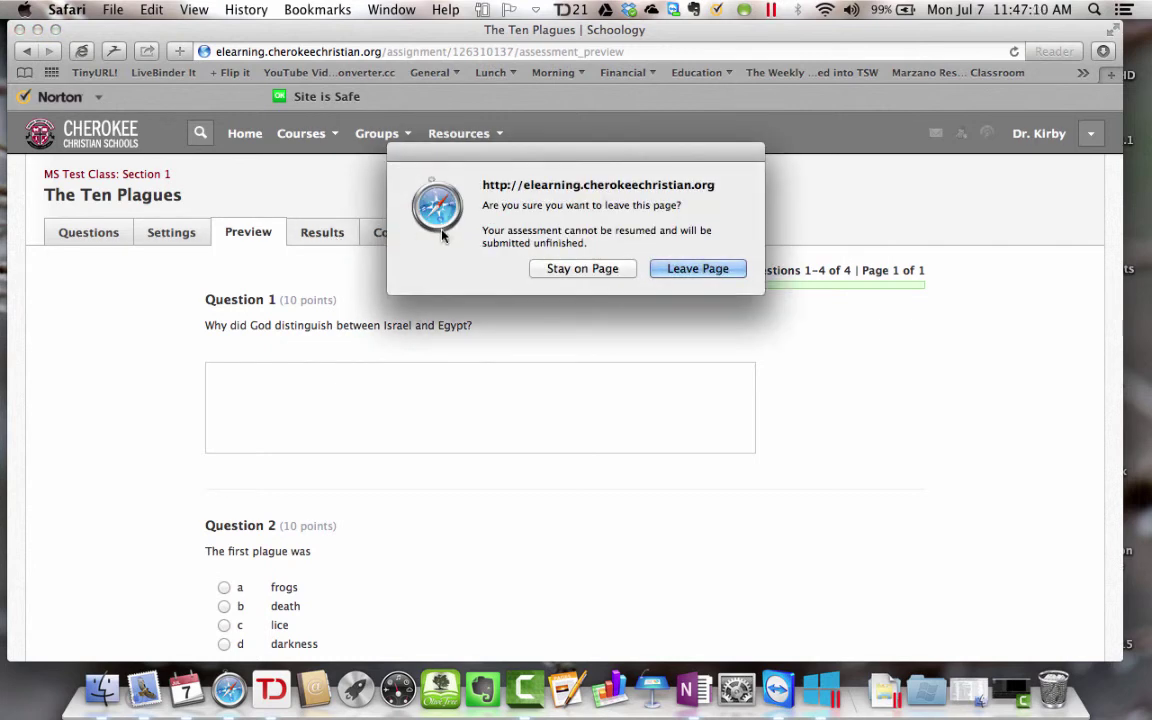
click(696, 269)
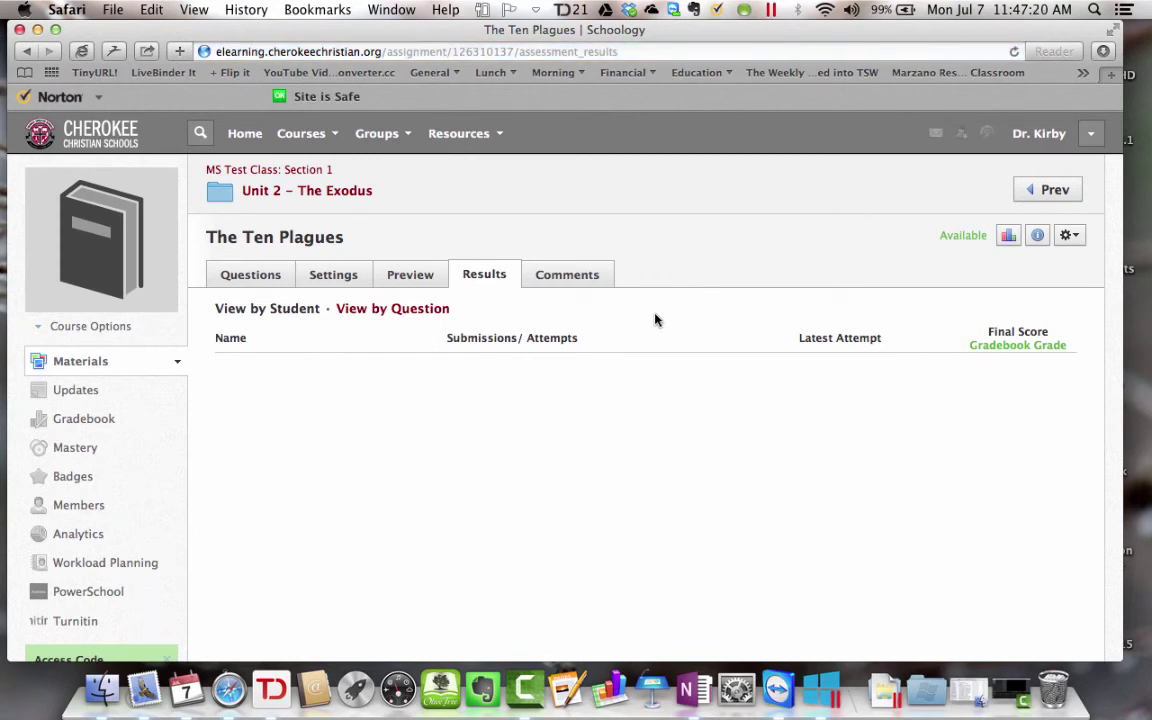
click(302, 314)
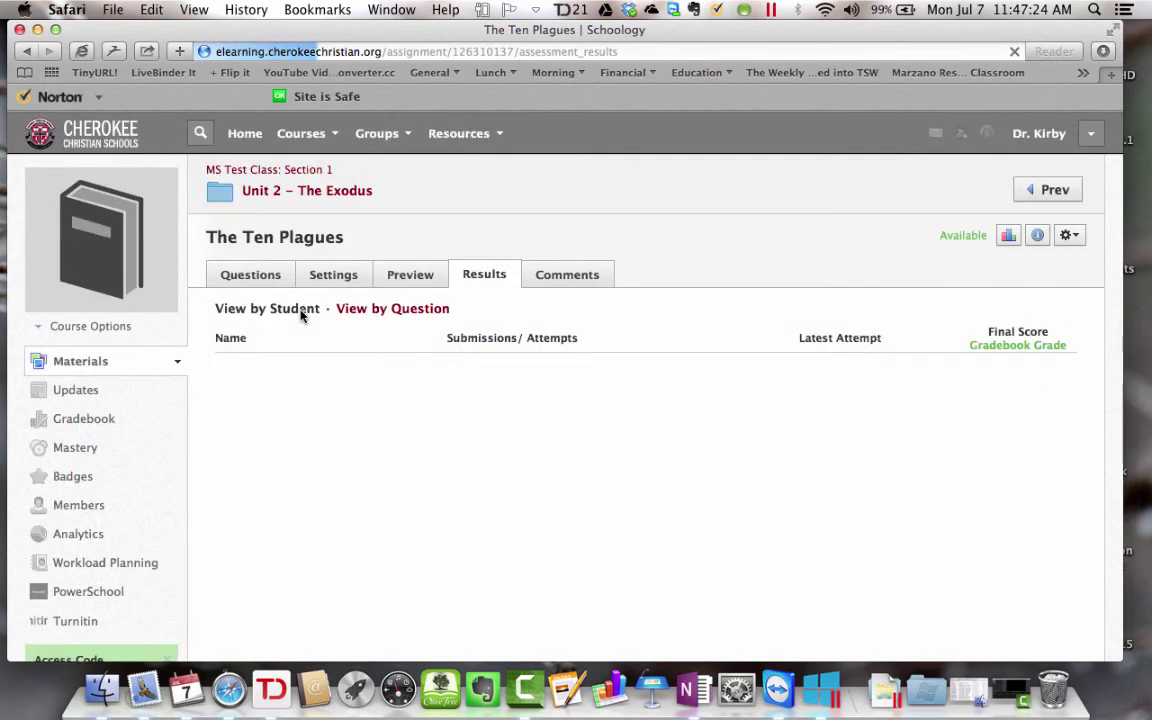
click(392, 312)
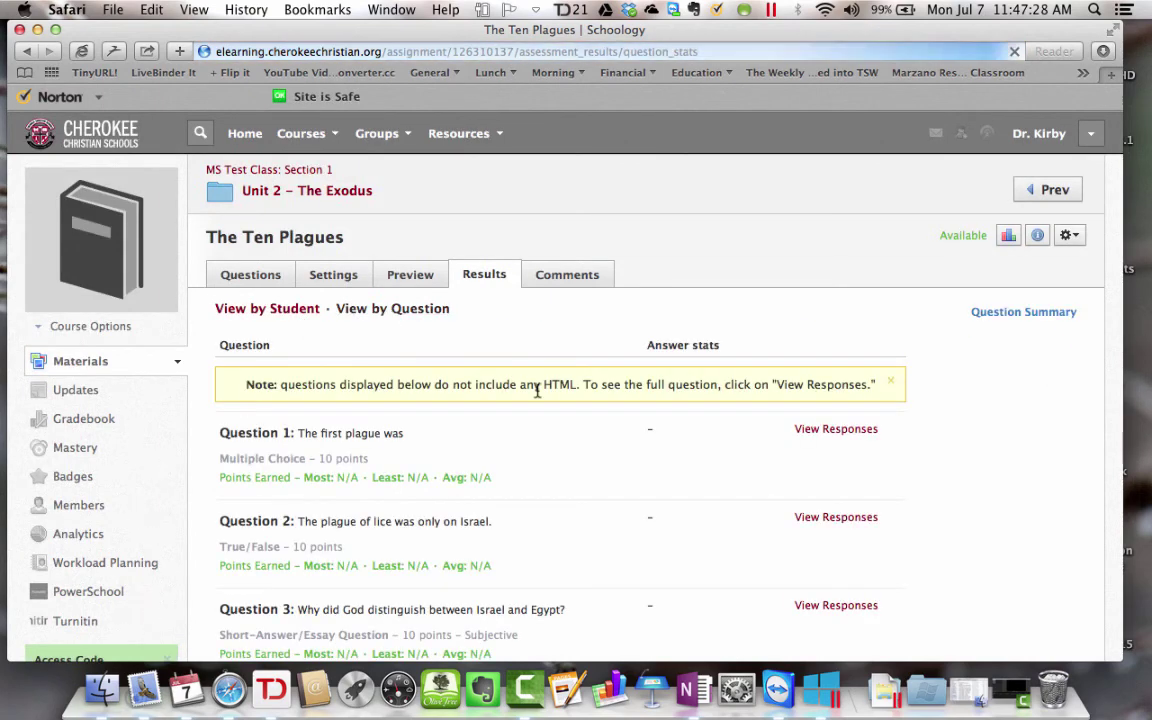
scroll(593, 470, down, 2)
scroll(593, 470, down, 5)
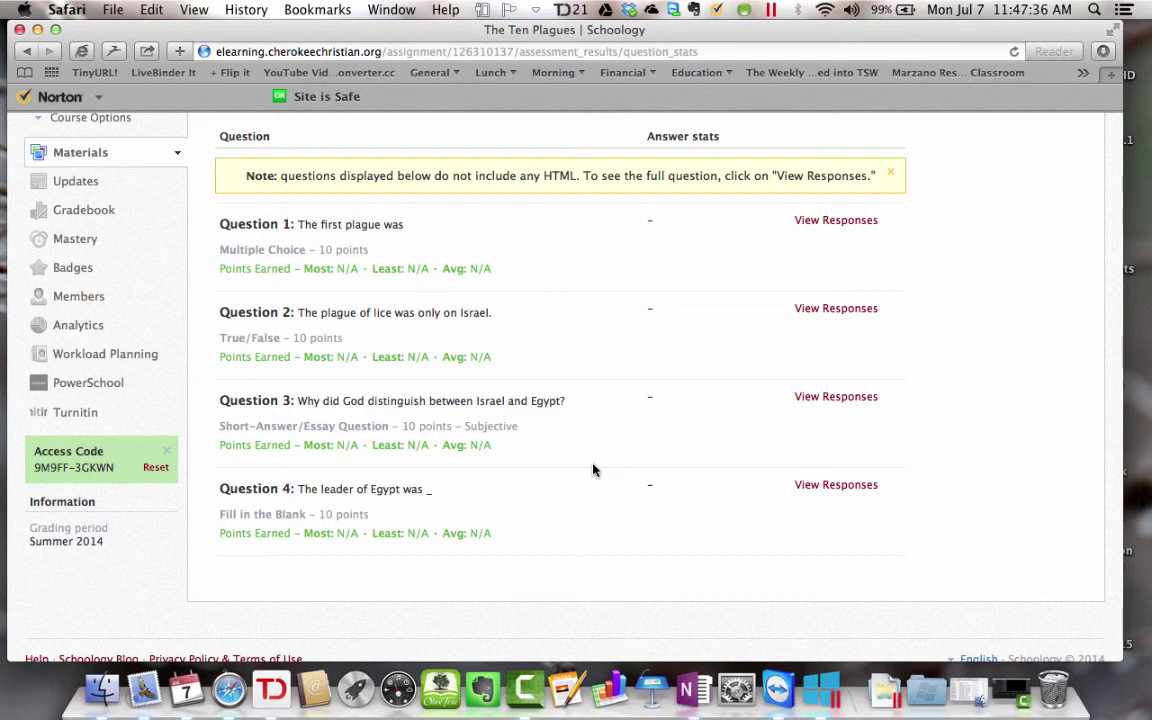
scroll(594, 468, down, 1)
scroll(609, 470, up, 5)
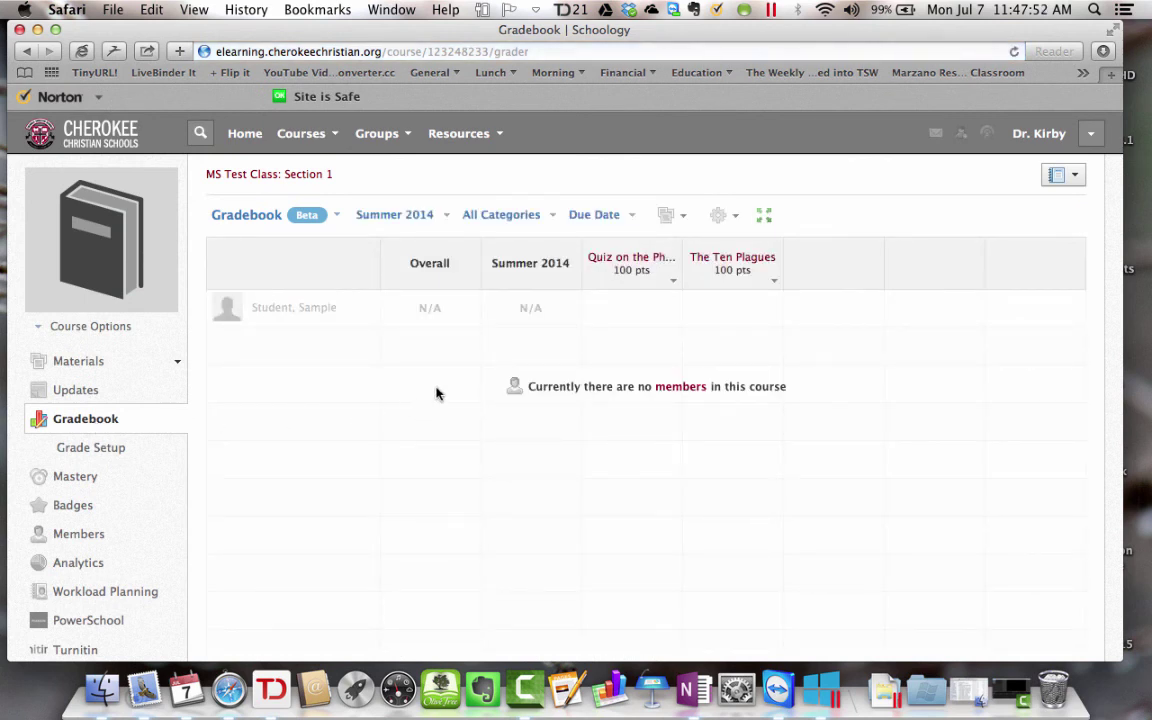
- Inspect The Ten Plagues gradebook column: a published 100-pt Quiz due Jul 11, 2014
mouse_move(720, 264)
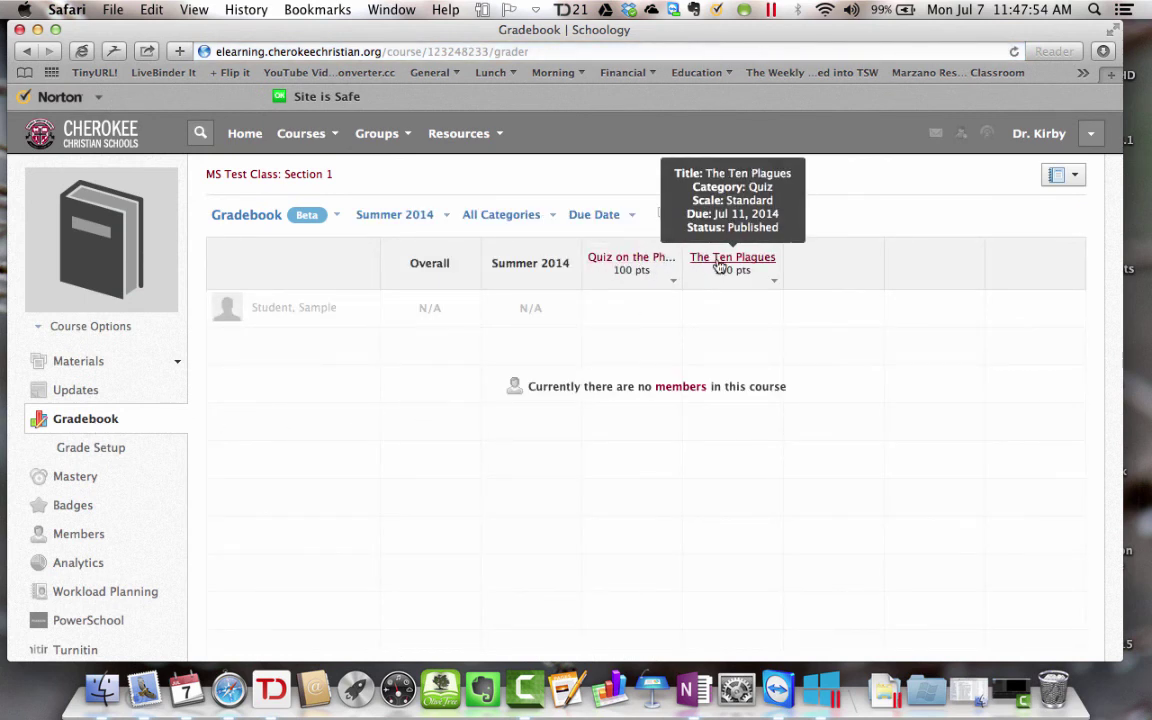